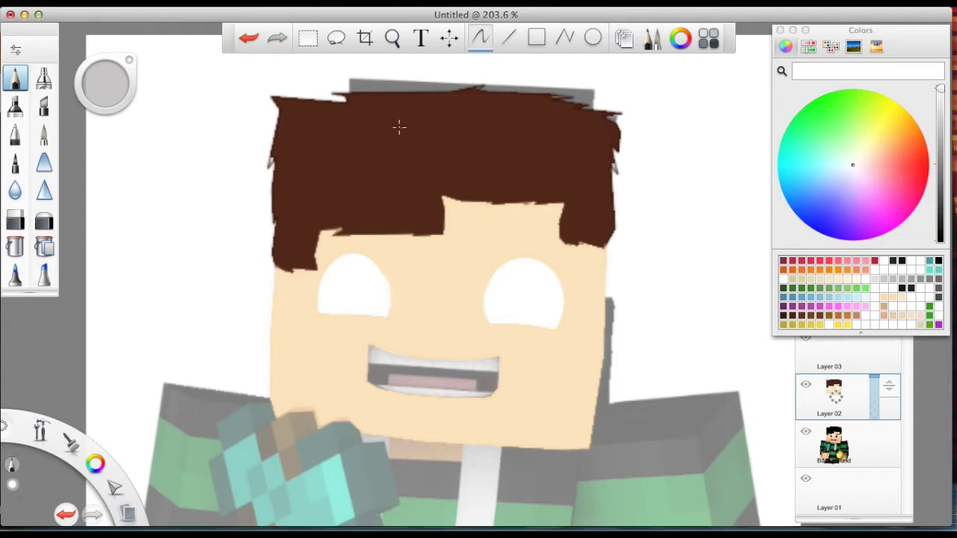
Outline both white eyes with thin dark brown lines and refill the hair with a darker, near-black brown.
left_click(611, 98, "alt")
left_click(564, 38)
left_click_drag(487, 325, 562, 329)
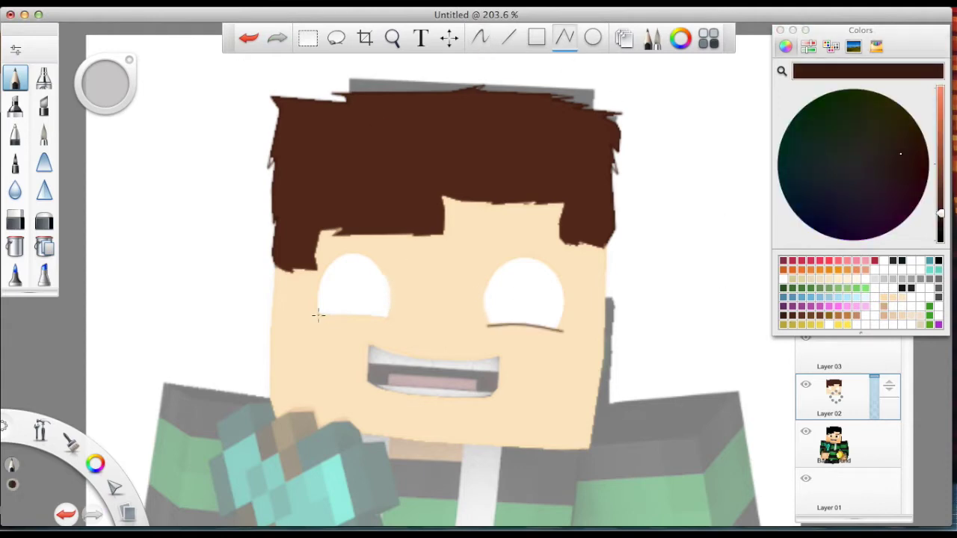
left_click(544, 284)
double_click(539, 328)
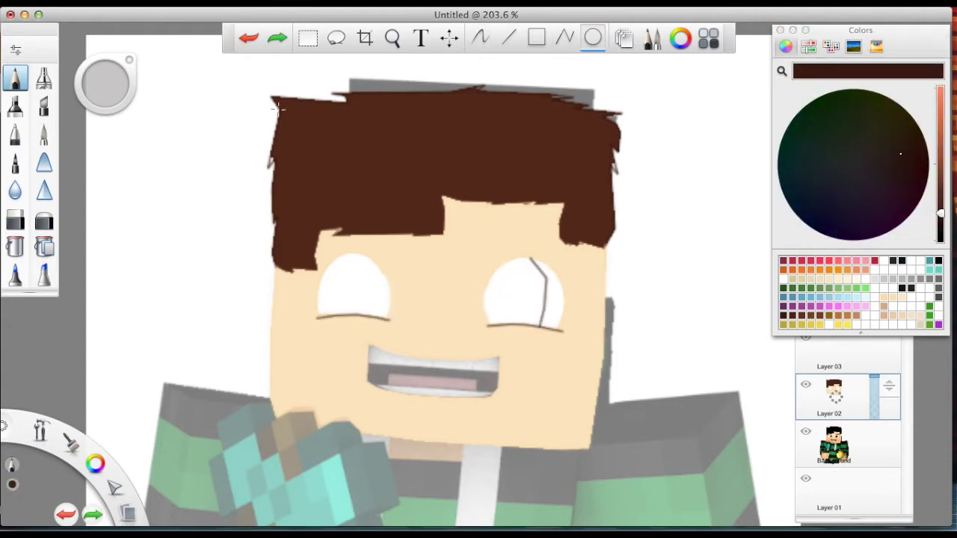
left_click(559, 275)
double_click(563, 328)
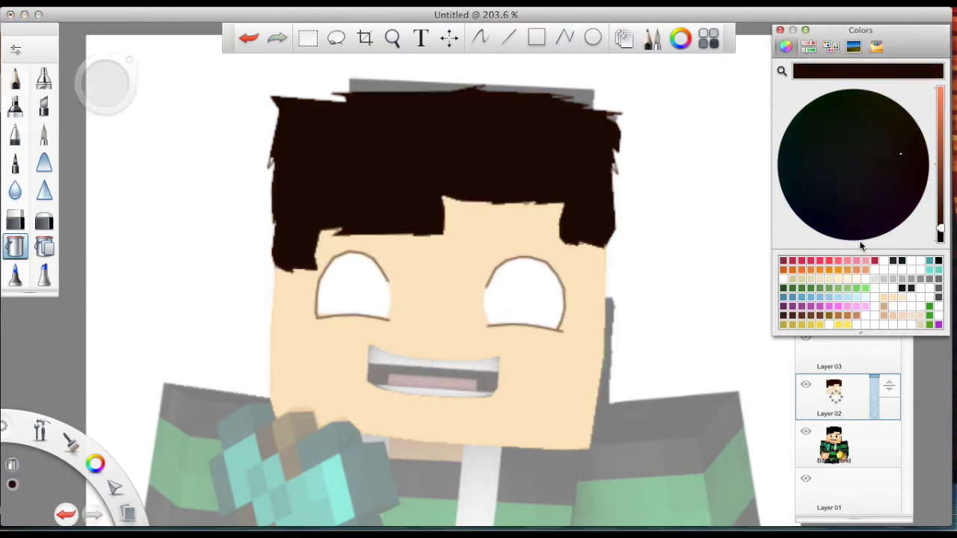
Paint the mouth's interior dark red with a brighter red tongue along its lower edge.
key("l")
left_click(373, 384, "alt")
key("shift+l")
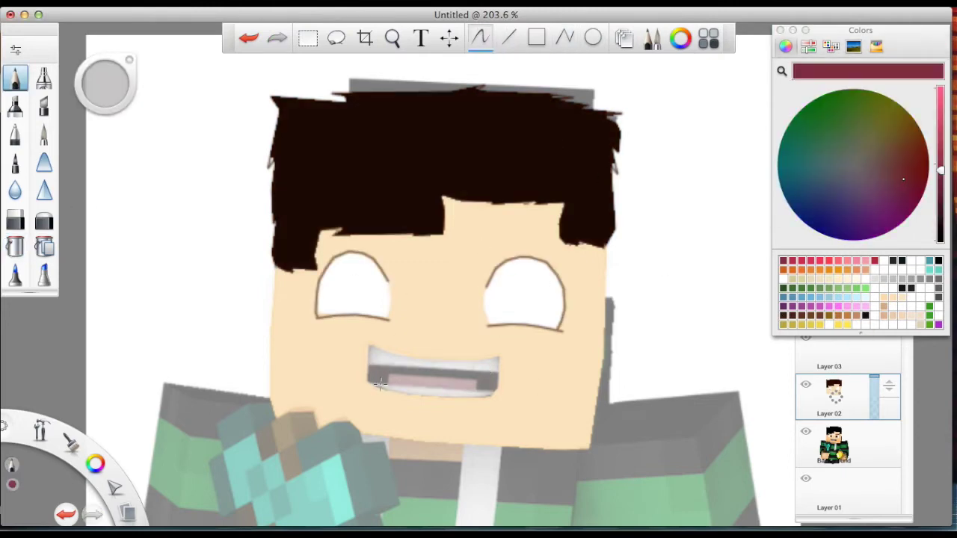
double_click(381, 381)
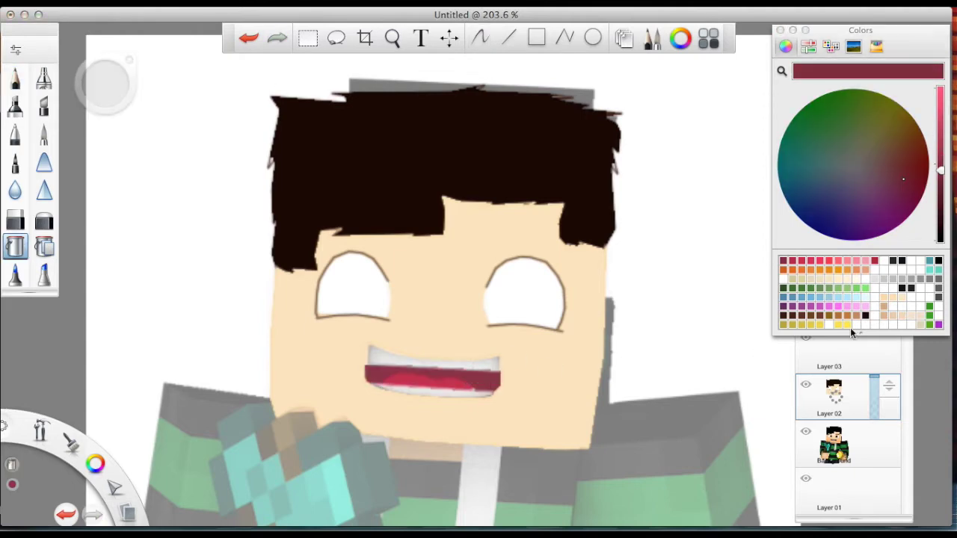
Paint the upper and lower teeth white and trim the mouth's corner with the sampled skin colour.
left_click(852, 165)
key("l")
left_click_drag(374, 384, 411, 389)
left_click(491, 402, "alt")
key("shift+l")
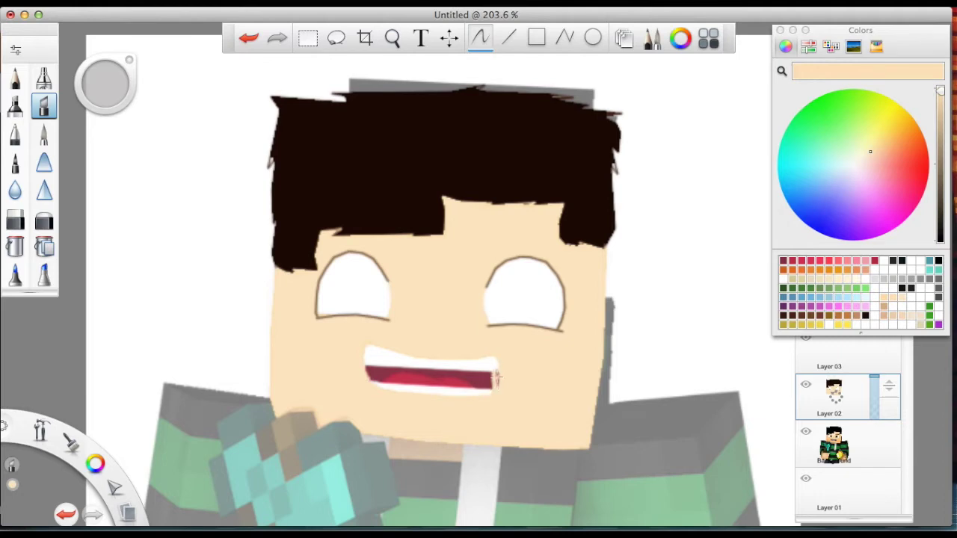
Draw a straight light grey line along the edge of the lower teeth.
left_click(493, 364, "alt")
key("l")
left_click_drag(367, 367, 497, 366)
key("ctrl+z")
left_click_drag(367, 382, 492, 389)
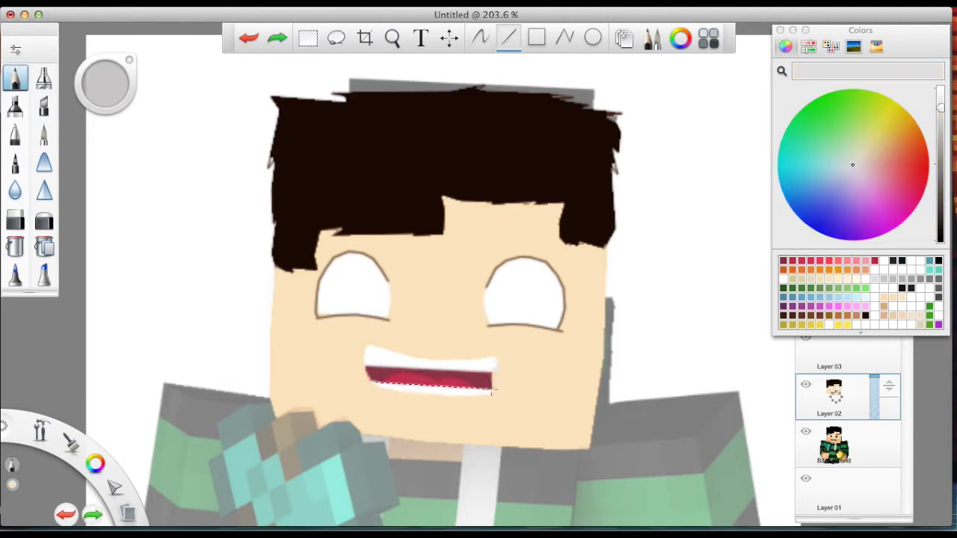
Draw an oval iris in each eye with the Ellipse tool and fill both with dark brown.
left_click(525, 259, "alt")
key("o")
left_click_drag(491, 258, 535, 323)
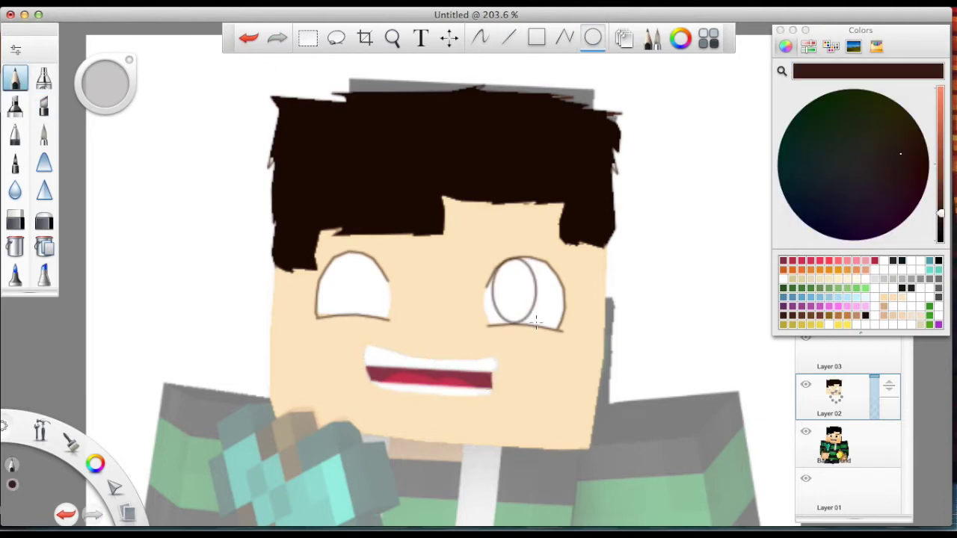
left_click(44, 77)
left_click_drag(352, 269, 366, 306)
left_click_drag(508, 269, 515, 314)
left_click_drag(363, 295, 367, 265)
left_click_drag(479, 291, 525, 276)
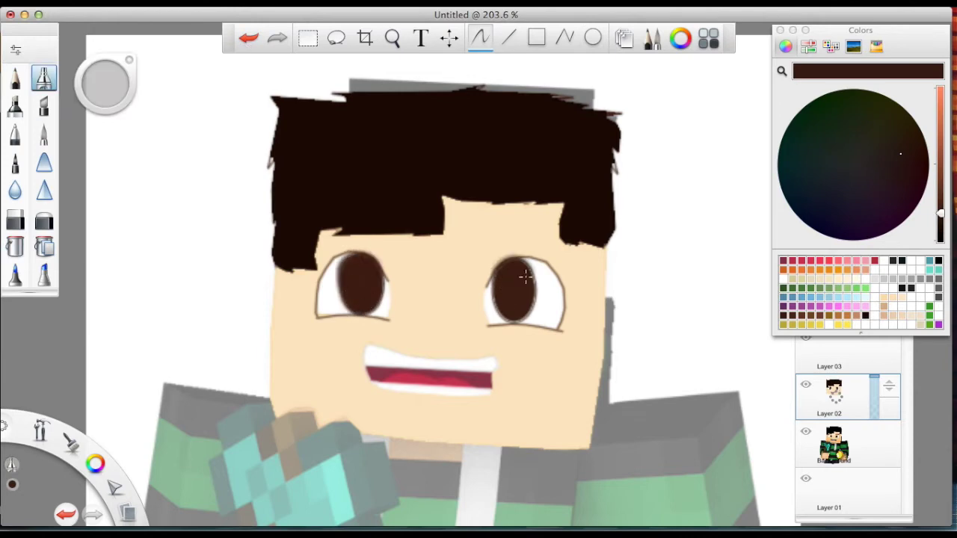
Add round white highlights and amber lower shading to both irises.
key("ctrl+z")
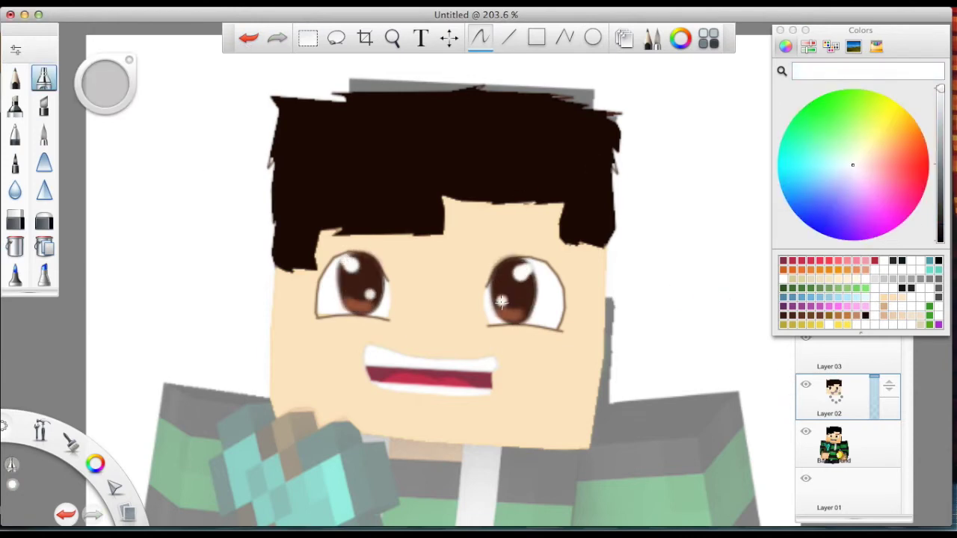
left_click_drag(344, 302, 374, 306)
left_click_drag(497, 310, 531, 313)
Thicken the hair's outline with soft dark brown tufts and smooth the face's edge with the skin colour.
left_click(273, 142, "alt")
mouse_move(273, 142)
left_mouse_down()
mouse_move(270, 224)
mouse_move(528, 199)
mouse_move(609, 150)
mouse_move(444, 89)
mouse_move(269, 88)
left_mouse_up()
left_click(444, 192, "alt")
left_click_drag(263, 167, 271, 252)
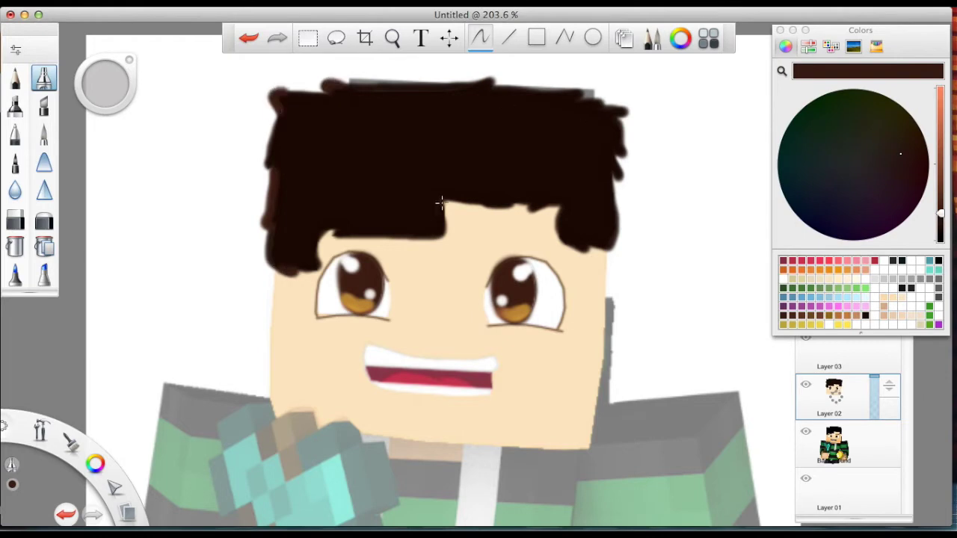
left_click(600, 261, "alt")
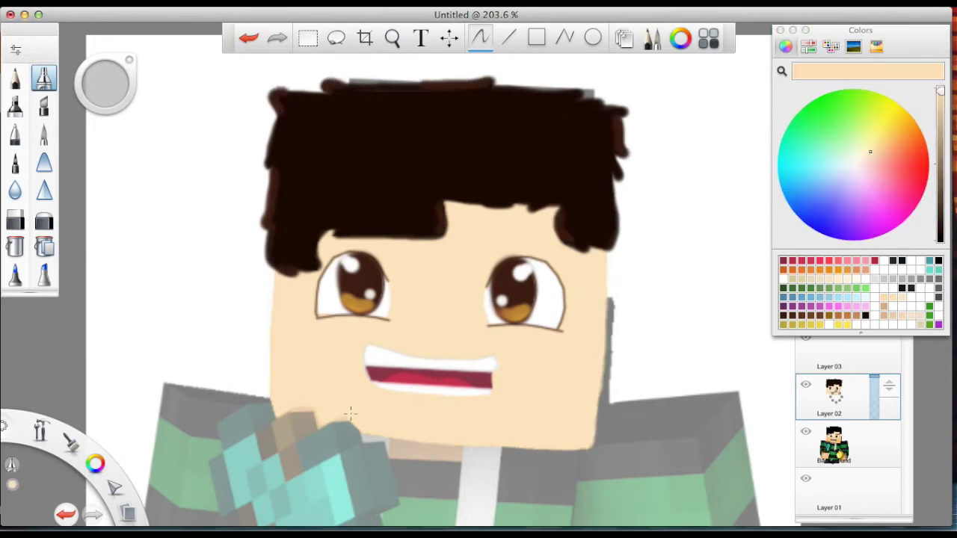
Outline the shoulder and sleeve of the axe-holding arm in black with the Polyline tool.
scroll(305, 403, "down", 5)
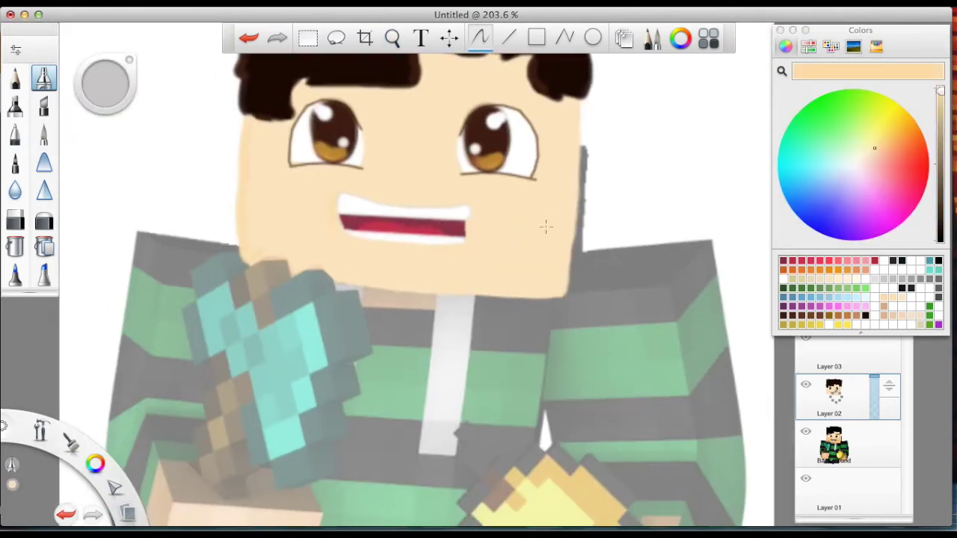
scroll(562, 143, "down", 3)
left_click(938, 260)
left_click(565, 37)
left_click(139, 138)
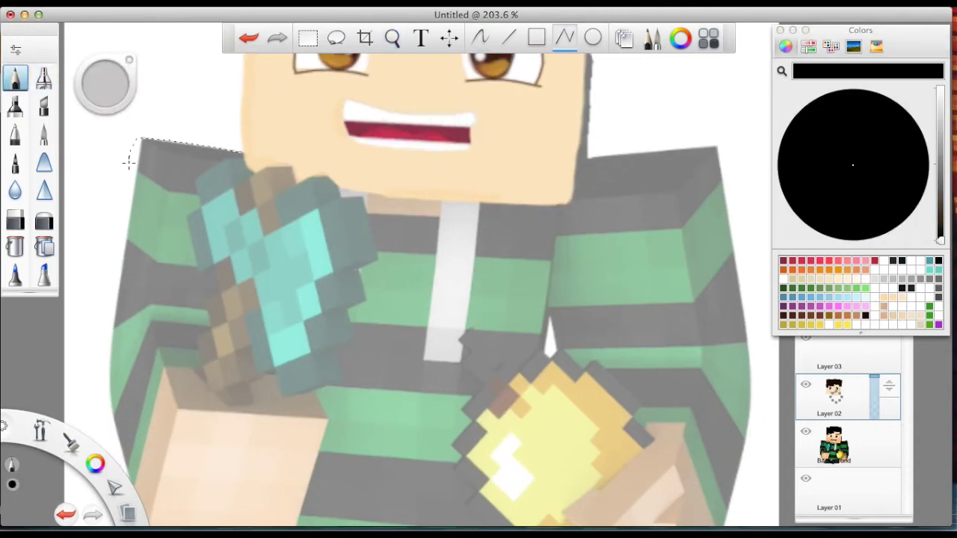
double_click(193, 366)
left_click(43, 162)
left_click_drag(105, 83, 94, 82)
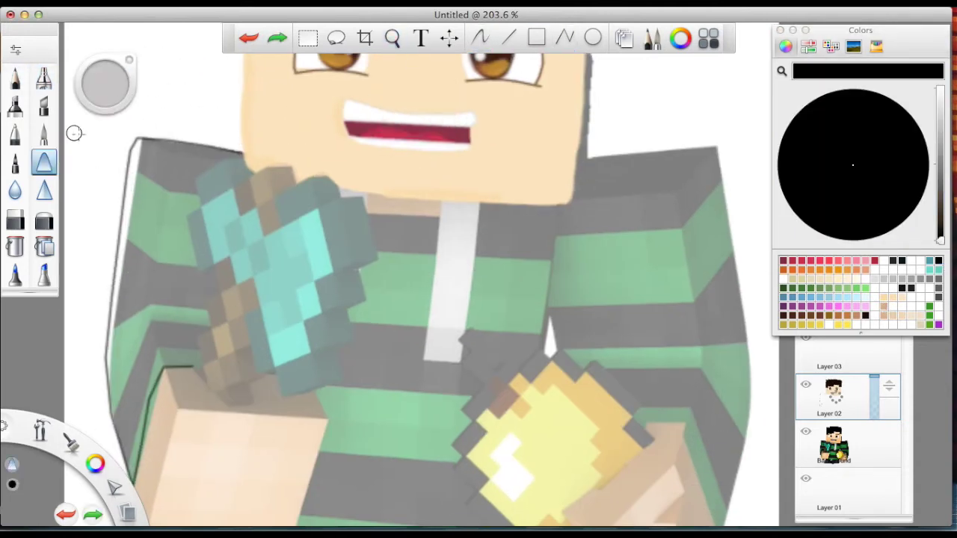
key("super+z")
key("super+z")
Outline the axe head in dark teal sampled from the reference and fill it with lighter teal.
left_click(241, 162, "alt")
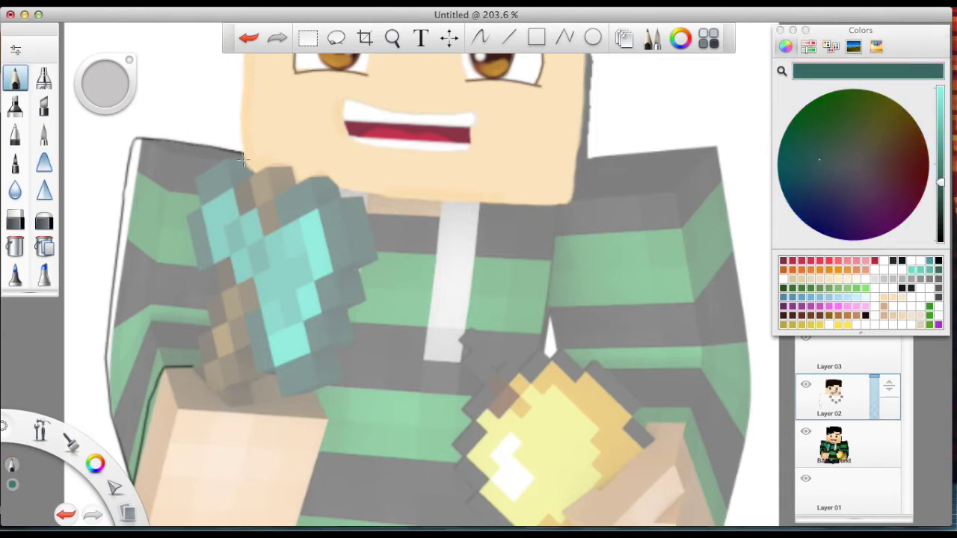
mouse_move(355, 324)
left_mouse_down()
mouse_move(374, 258)
mouse_move(247, 161)
left_mouse_up()
left_click_drag(242, 158, 282, 197)
Outline the axe handle's tip and lower shaft in dark brown and fill both parts with brown.
left_click_drag(890, 172, 901, 152)
left_click_drag(258, 170, 288, 191)
left_click_drag(252, 297, 224, 397)
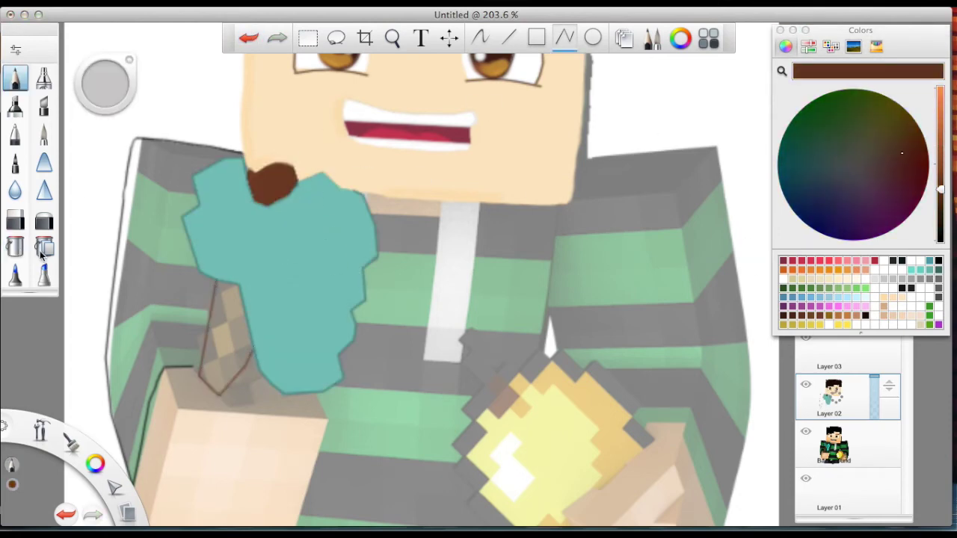
left_click_drag(940, 204, 940, 190)
left_click_drag(213, 282, 199, 377)
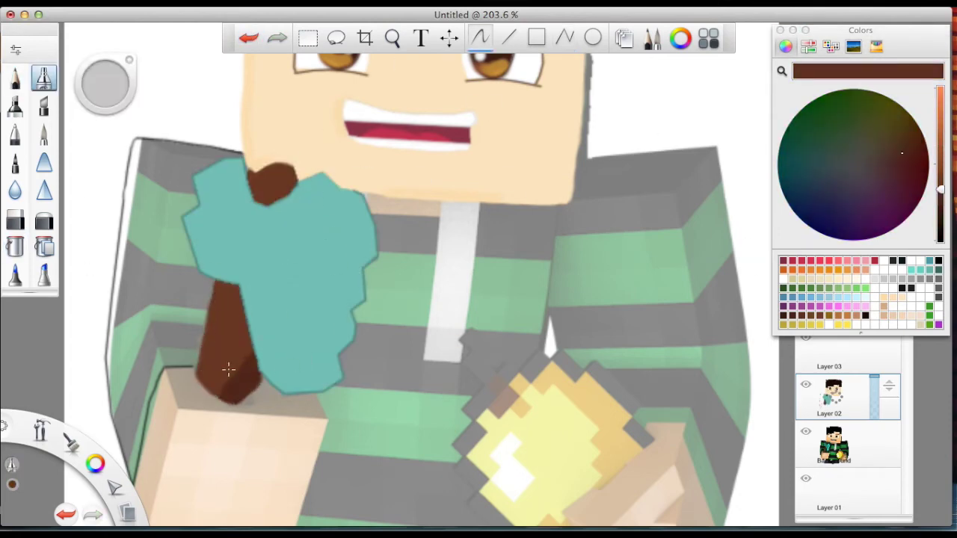
Paint over the axe head's dark outline with the sampled teal to soften its edges.
left_click(224, 224, "alt")
mouse_move(210, 284)
left_mouse_down()
mouse_move(186, 217)
mouse_move(247, 160)
mouse_move(374, 224)
mouse_move(299, 179)
left_mouse_up()
key("super+z")
key("super+z")
key("super+z")
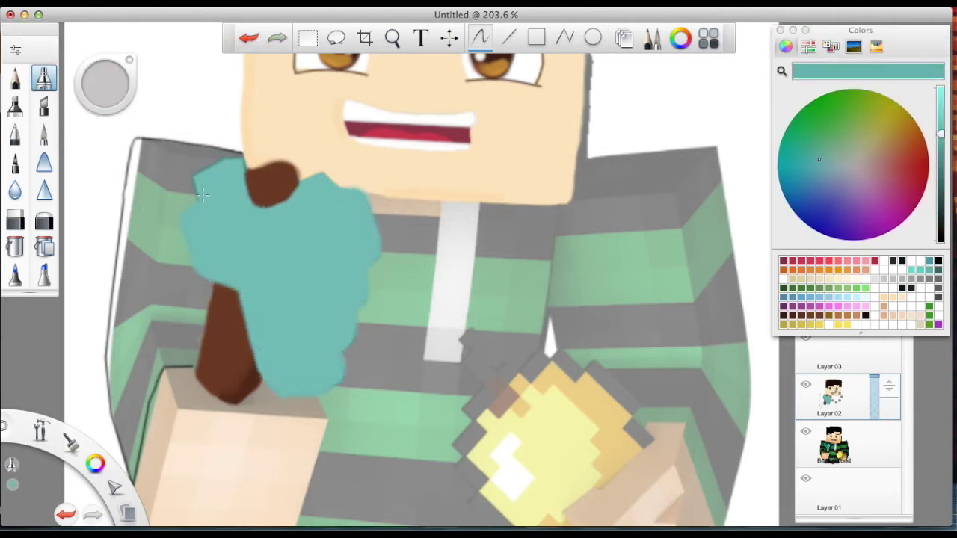
key("super+z")
key("super+z")
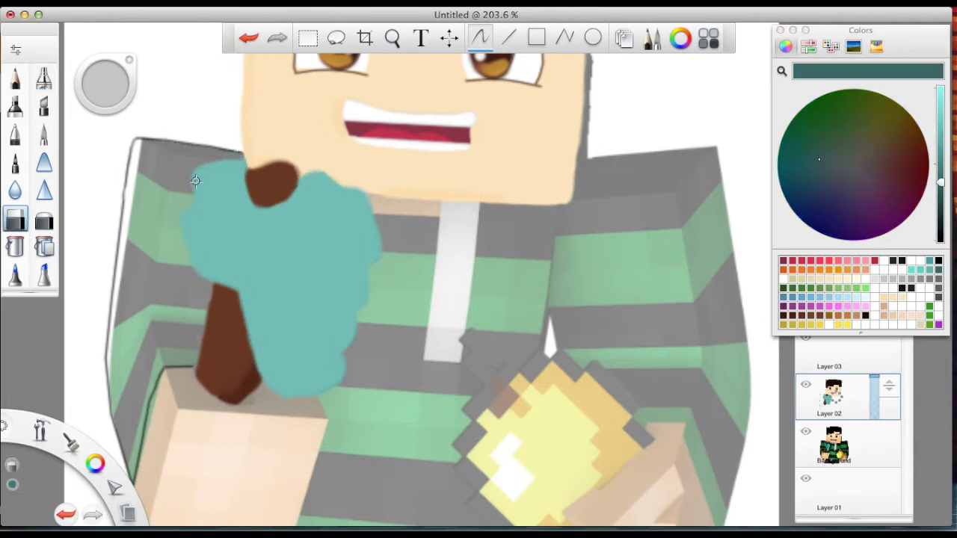
Erase the axe head's jagged outer edges to give the blade a smooth, rounded shape.
left_click_drag(211, 277, 213, 278)
left_click(479, 37)
mouse_move(365, 254)
left_mouse_down()
mouse_move(261, 374)
mouse_move(338, 377)
left_mouse_up()
left_click_drag(360, 198, 345, 292)
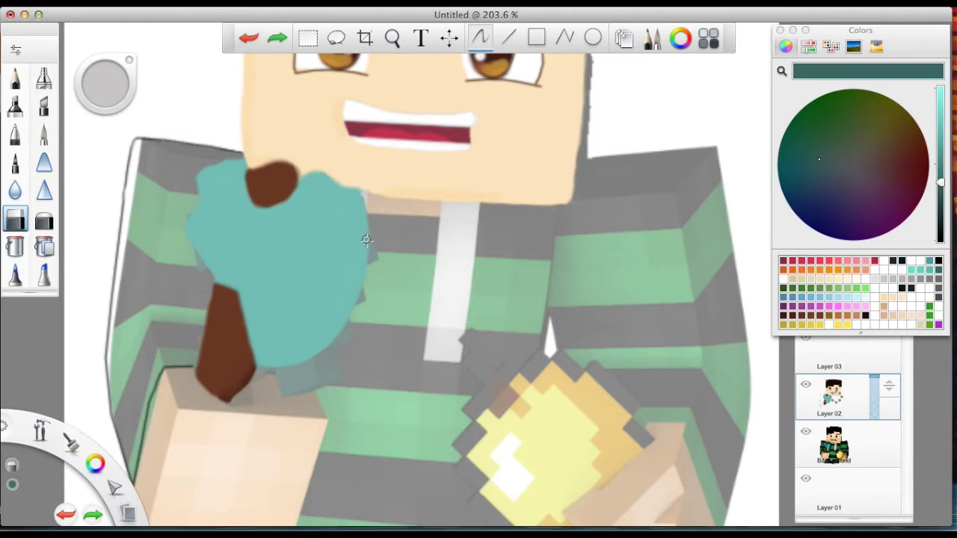
left_click_drag(355, 203, 351, 279)
Shade the axe head with darker and lighter teal strokes and add dark wood grain to the handle.
left_click(43, 77)
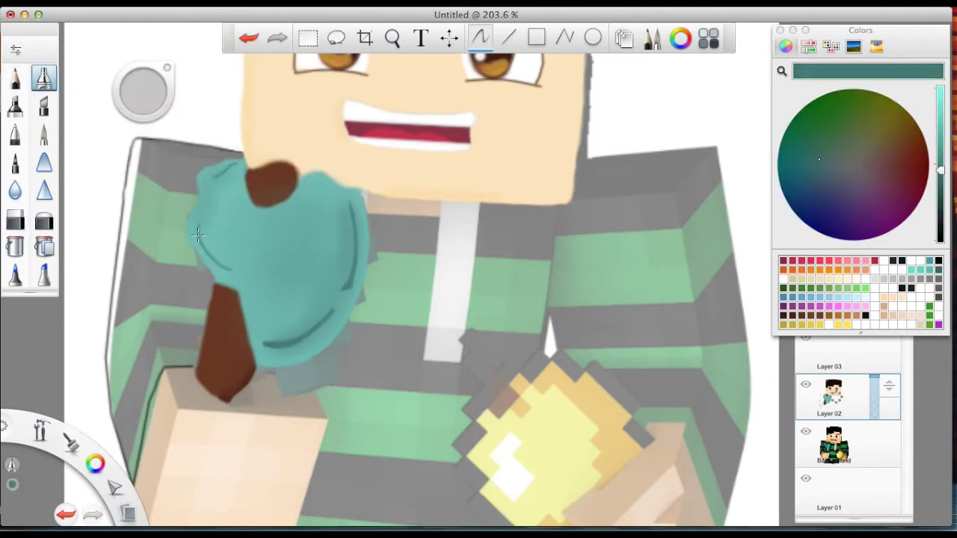
left_click(241, 336, "alt")
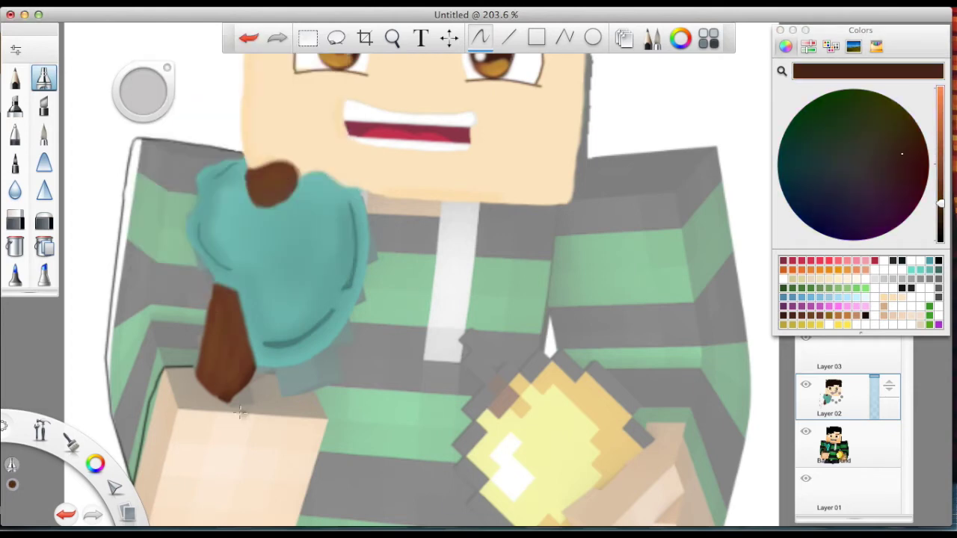
left_click(263, 207, "alt")
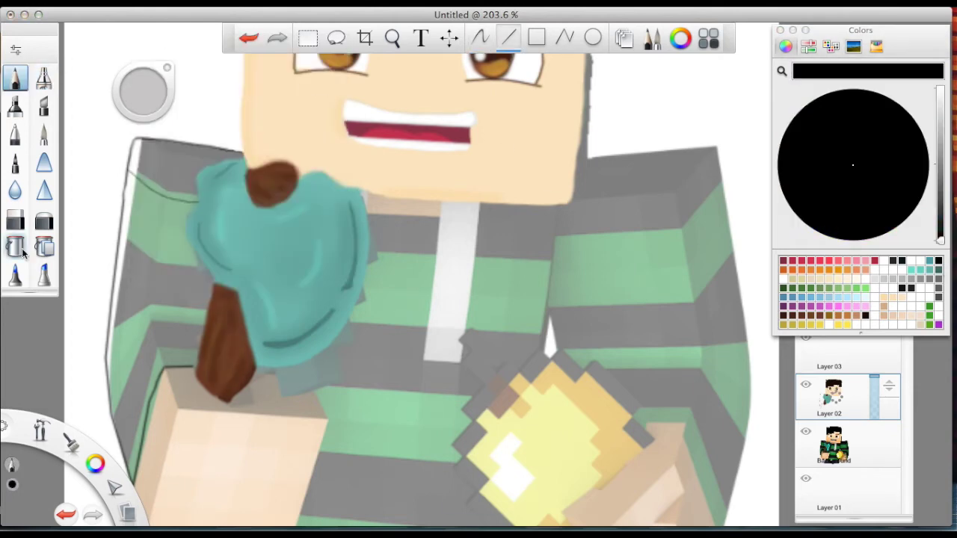
Fill the axe-side sleeve with alternating black and green stripes and paint the hand in the skin colour.
key("ctrl+z")
left_click_drag(139, 138, 189, 189)
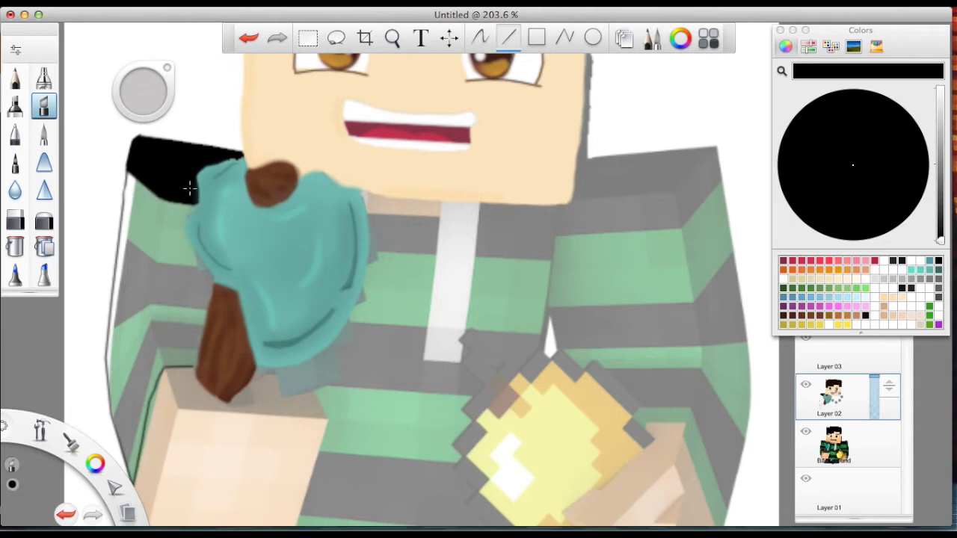
double_click(193, 281)
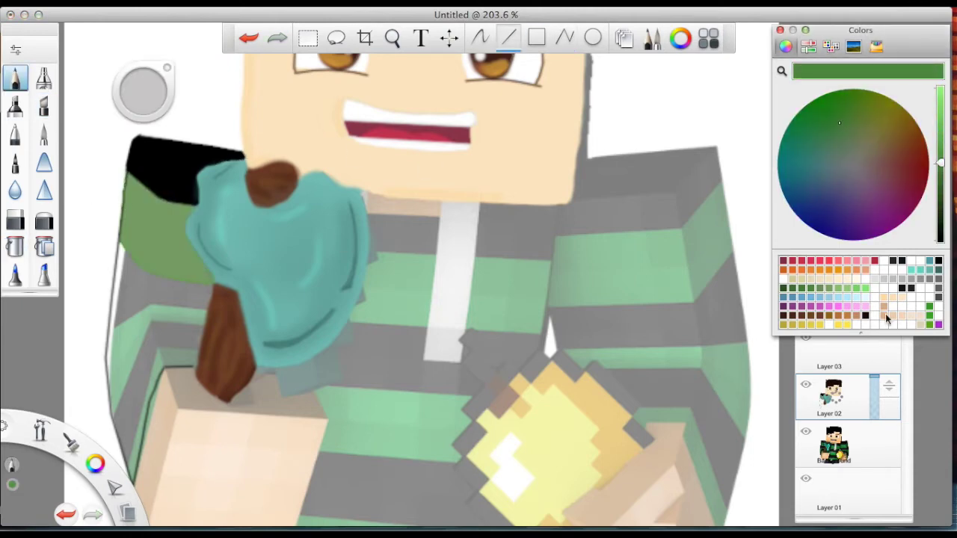
double_click(117, 246)
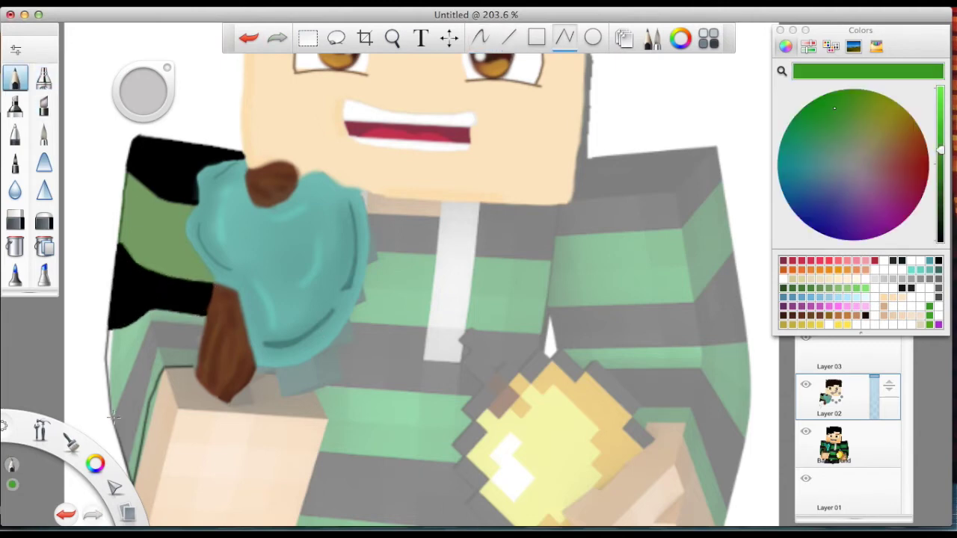
double_click(121, 351)
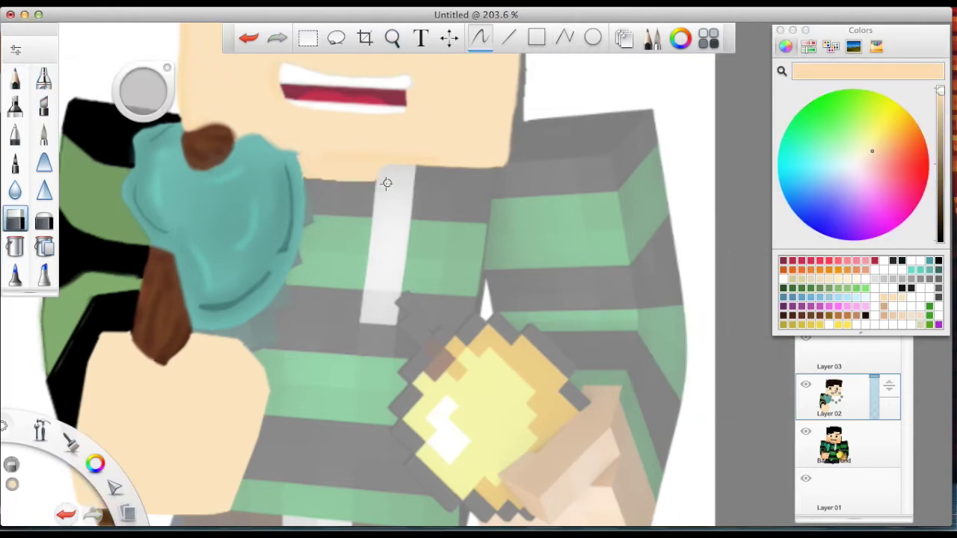
Paint the white strip down the middle of the chest light grey with softly rounded edges.
key("super+z")
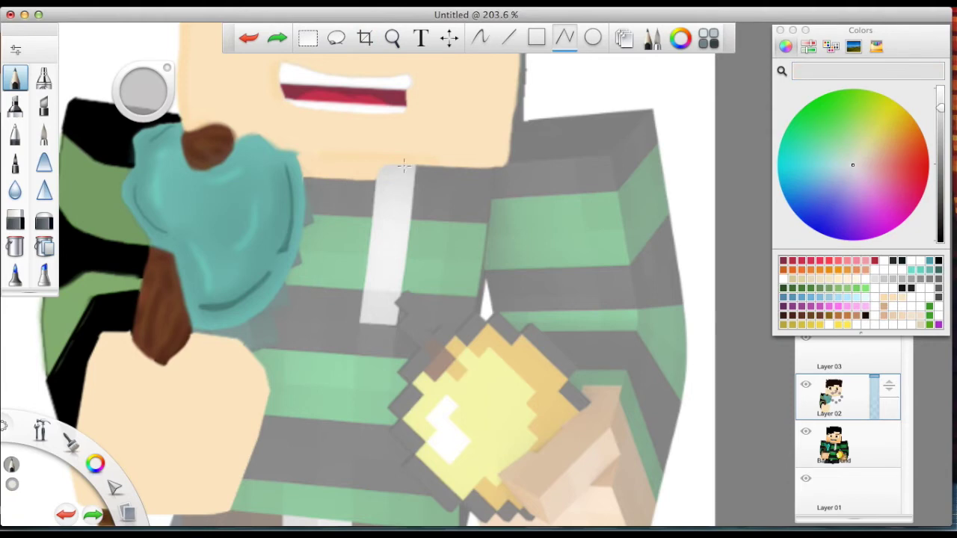
key("super+z")
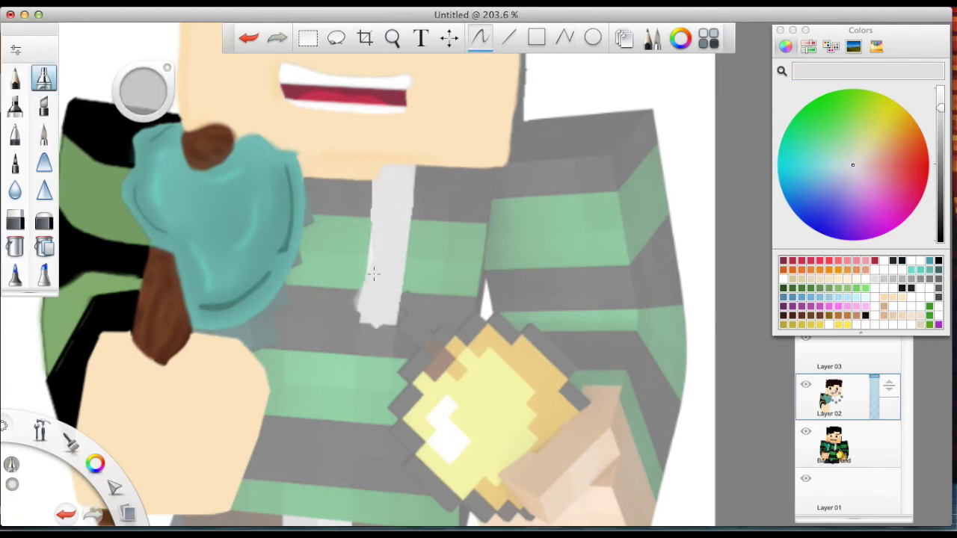
left_click(43, 106)
left_click_drag(368, 183, 380, 326)
key("super+shift+z")
key("super+shift+z")
key("super+shift+z")
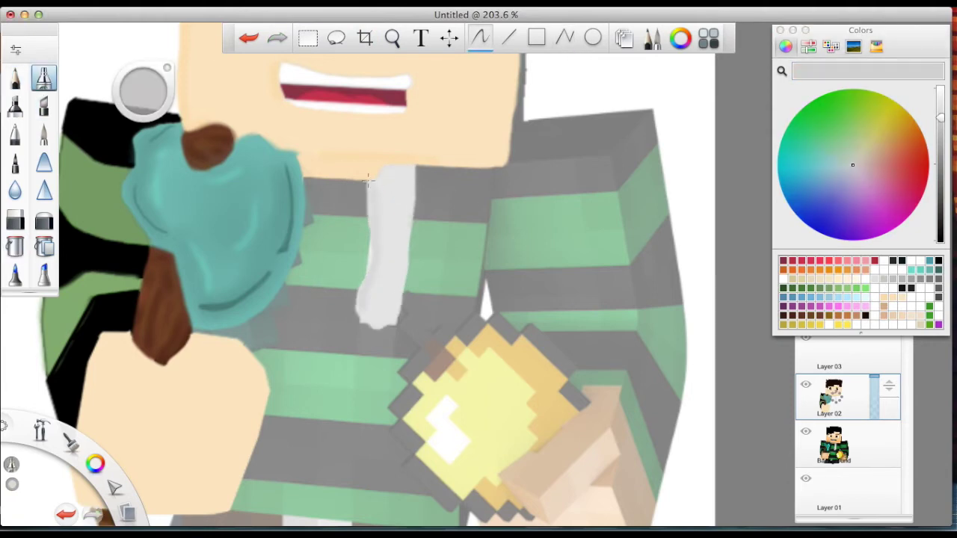
Shade the central strip with darker grey and fill the chest's topmost stripe with black.
left_click(307, 217)
key("super+z")
key("super+z")
key("super+z")
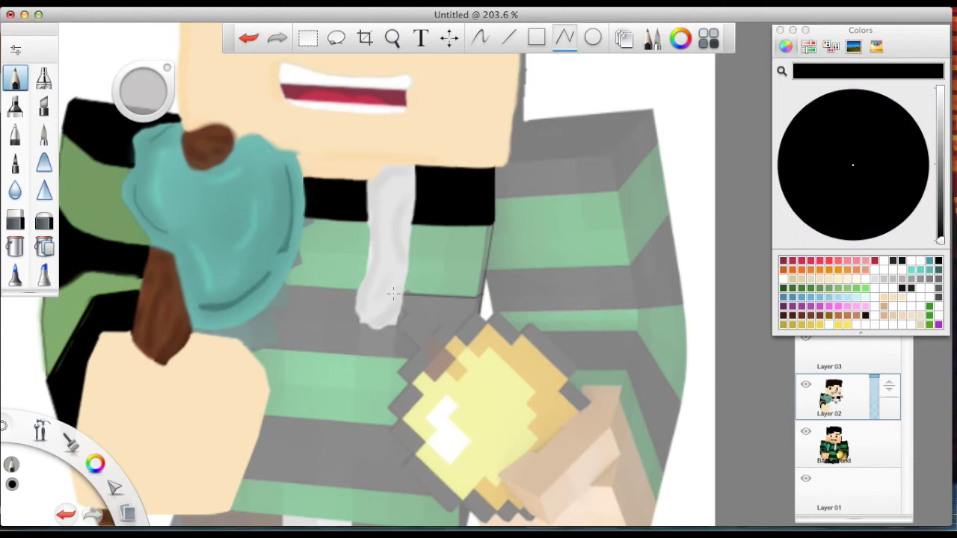
Fill the chest's upper green stripe with muted green and shade its outer edge darker.
key("super+z")
key("super+z")
key("super+z")
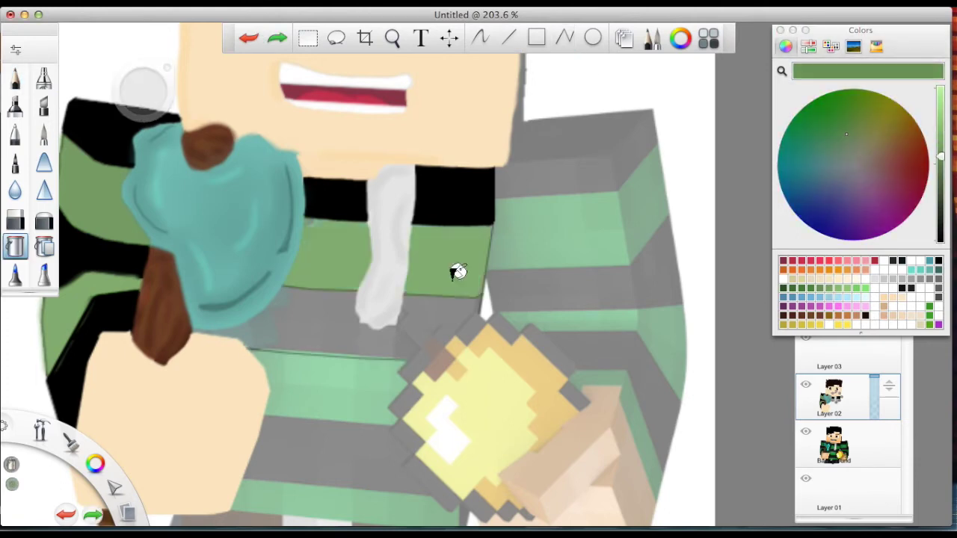
key("super+shift+z")
key("super+shift+z")
key("super+shift+z")
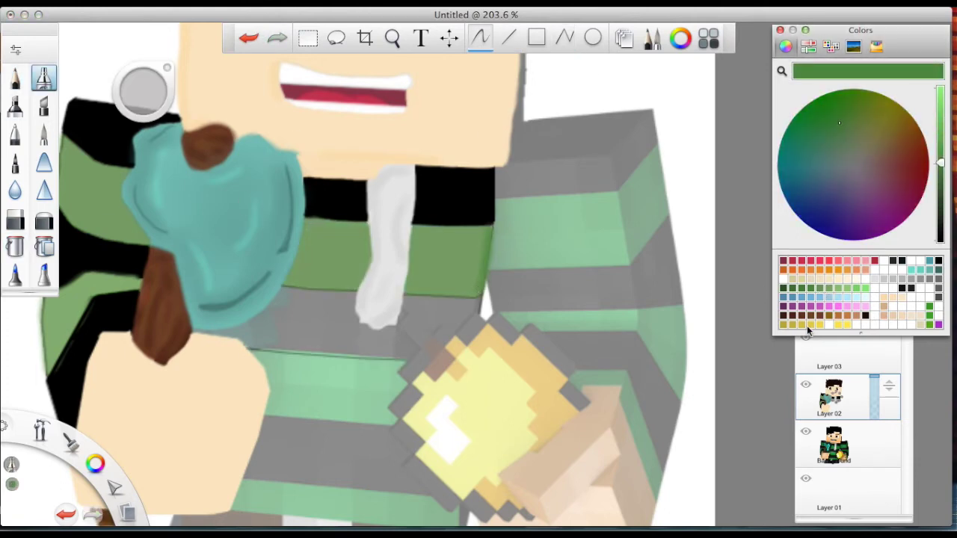
Fill the chest stripe directly below the green one with black.
key("super+shift+z")
key("super+shift+z")
key("super+shift+z")
key("super+shift+z")
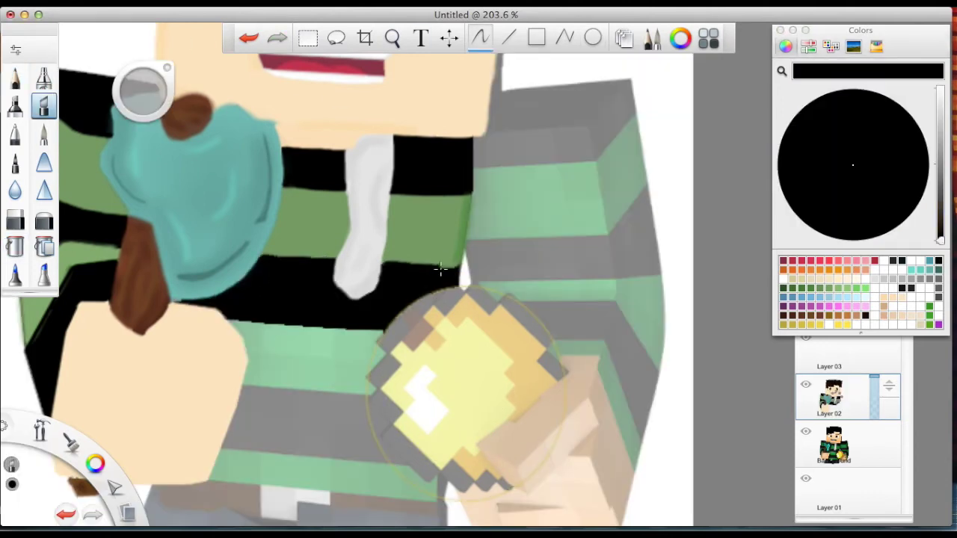
Outline the lower chest stripes and fill them with muted green and black.
key("super+shift+z")
key("super+shift+z")
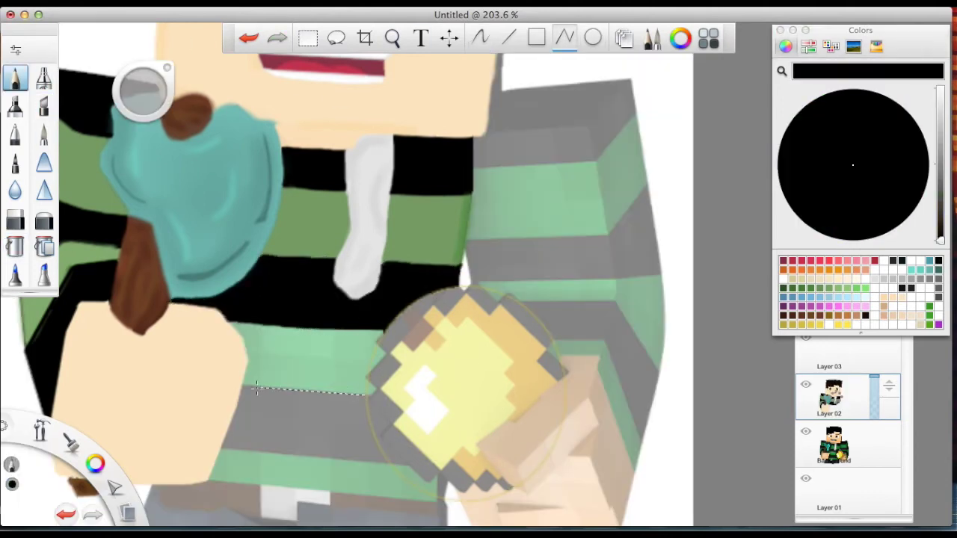
key("super+shift+z")
key("super+shift+z")
key("super+shift+z")
key("super+shift+z")
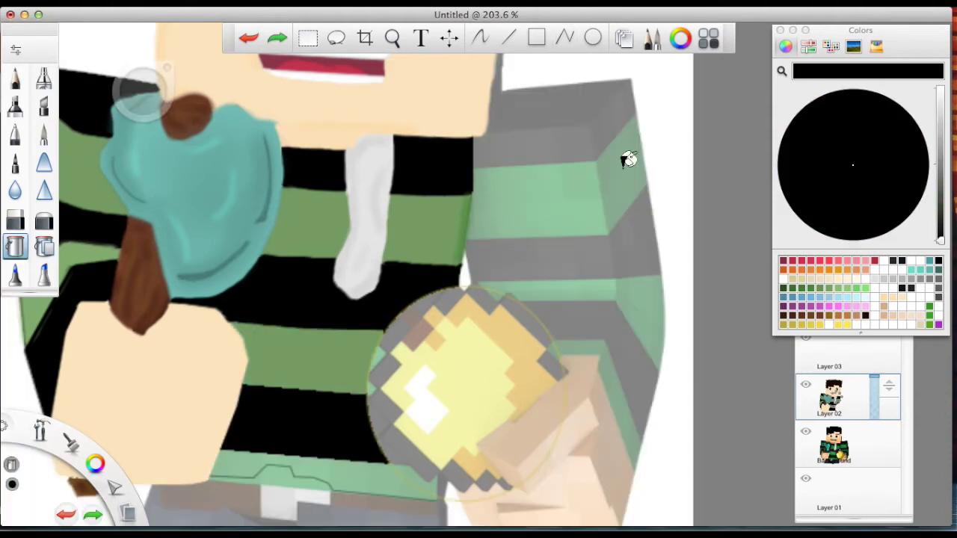
Fill the shirt's bottom stripe with muted green, leaving the outlined belt buckle shape empty.
scroll(429, 362, "up", 3)
scroll(524, 368, "down", 2)
key("super+shift+z")
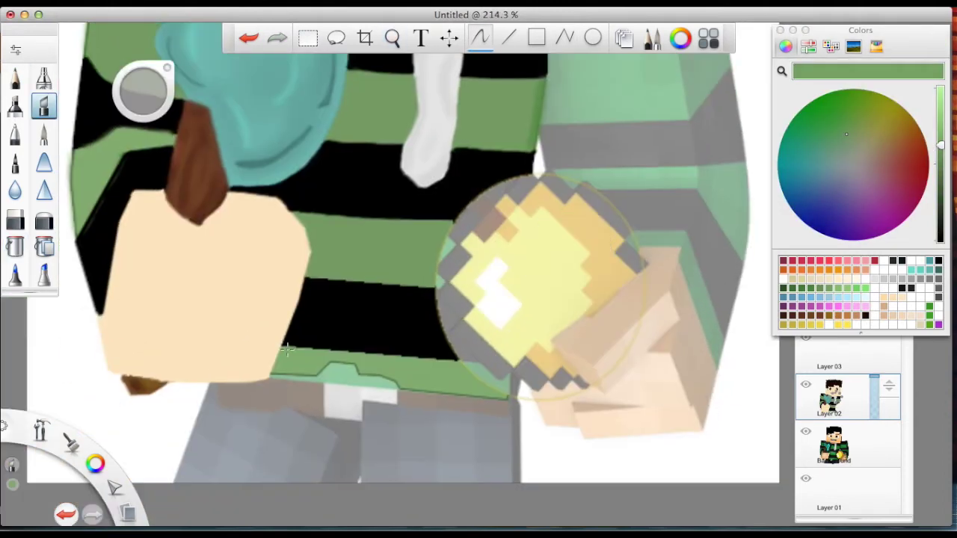
key("super+shift+z")
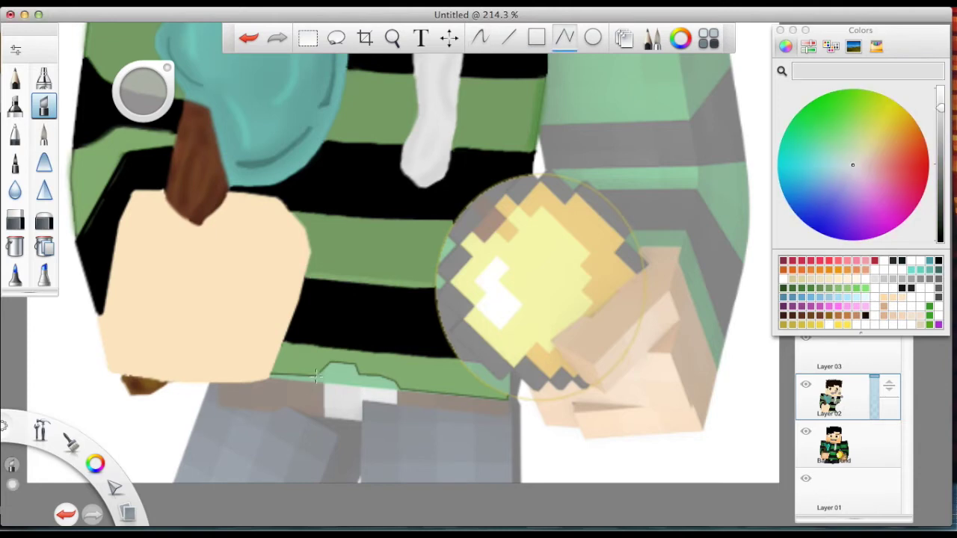
Paint the belt buckle as a rounded light grey shape with soft grey shading.
key("super+shift+z")
key("super+shift+z")
key("super+shift+z")
key("super+shift+z")
key("super+shift+z")
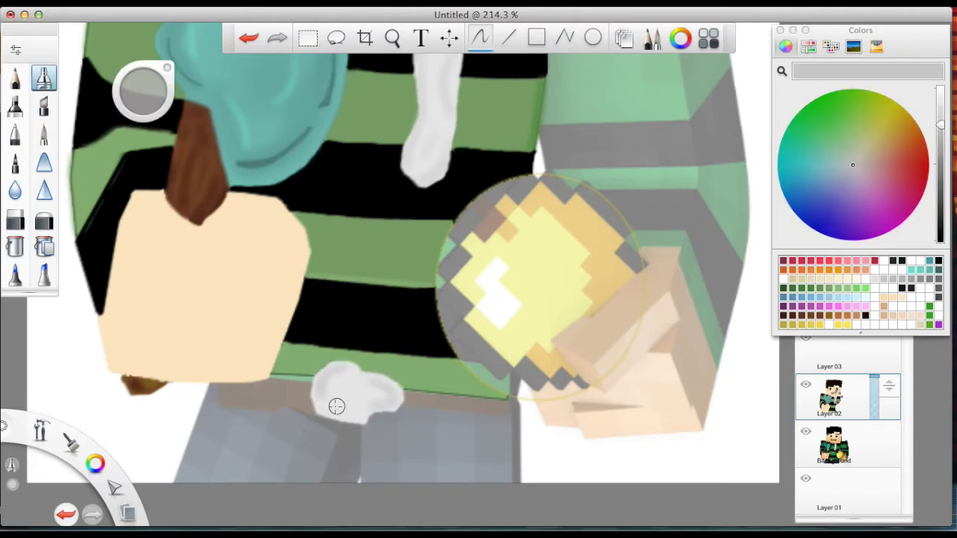
Fill the belt on both sides of the buckle with dark brown and soften its edges.
key("super+shift+z")
key("super+shift+z")
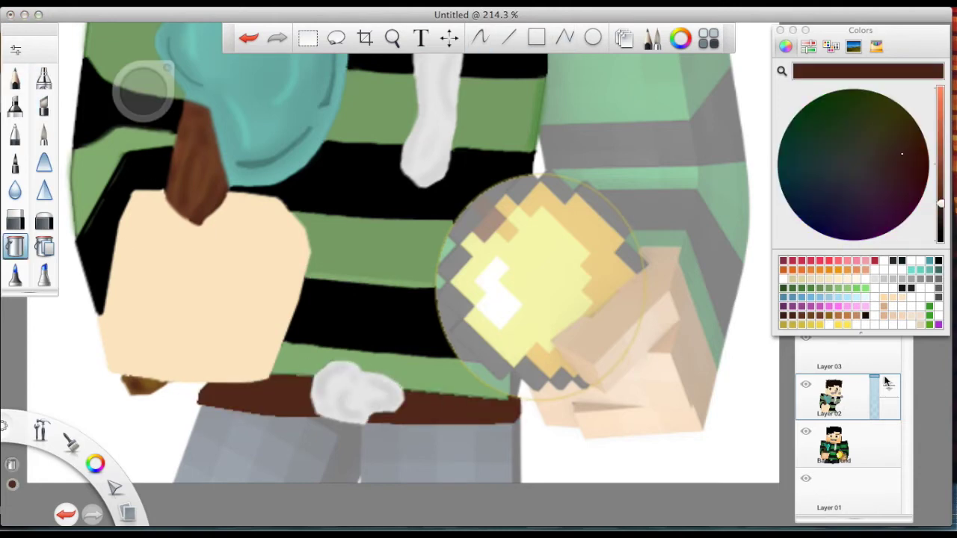
key("super+shift+z")
key("super+shift+z")
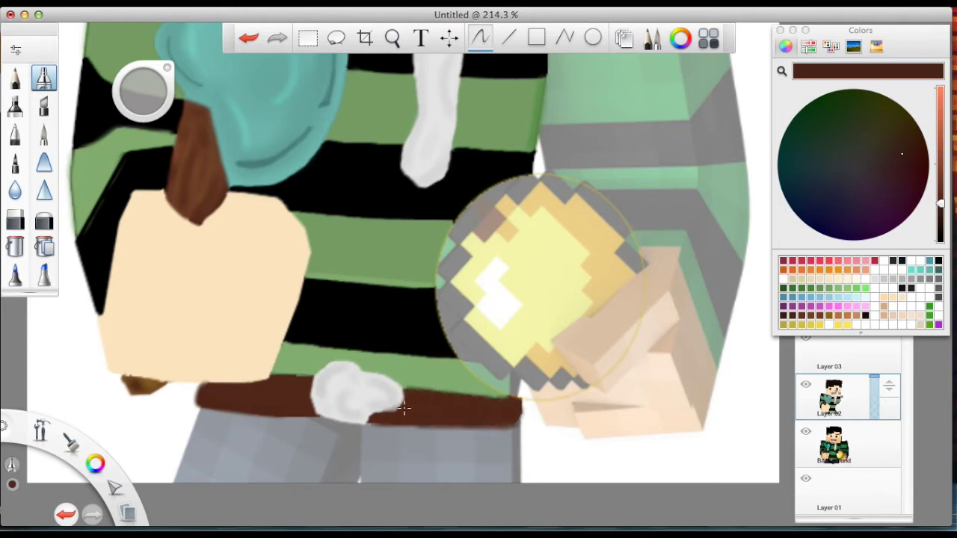
Paint golden-brown streaks along both parts of the belt.
key("super+shift+z")
key("super+shift+z")
key("super+shift+z")
key("super+shift+z")
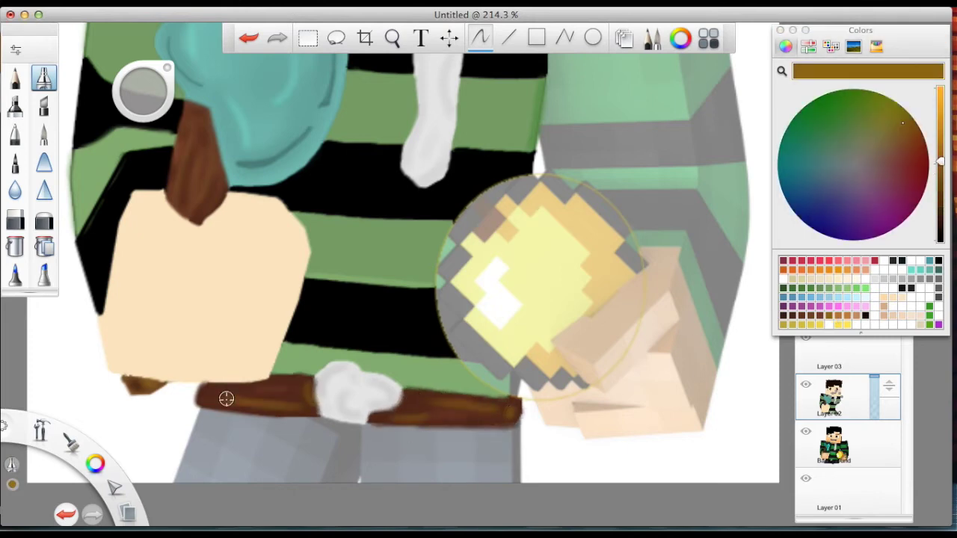
key("super+z")
key("super+z")
key("super+z")
key("super+z")
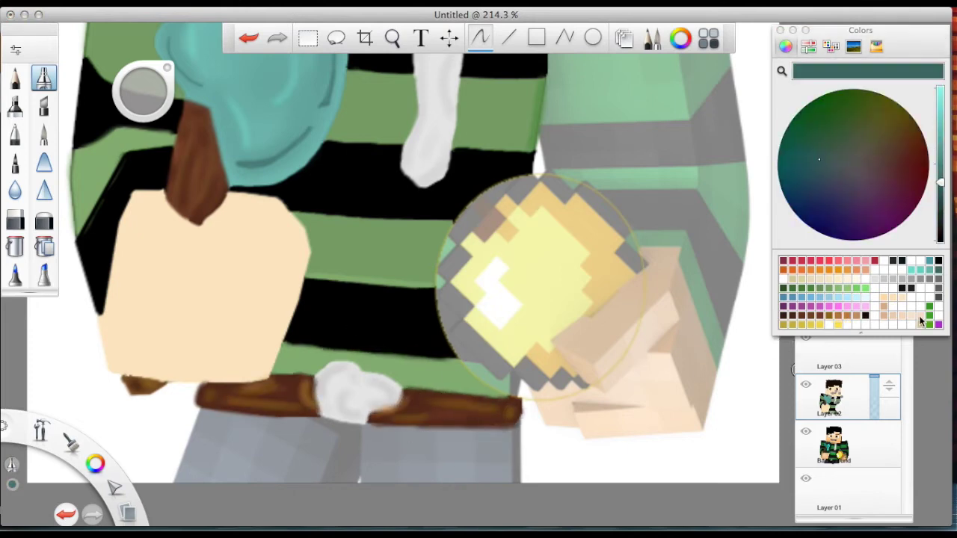
Outline the two trouser legs beneath the belt down to the canvas edge.
key("p")
left_click(195, 411)
left_click(170, 482)
left_click(526, 482)
left_click(521, 427)
left_click(359, 426)
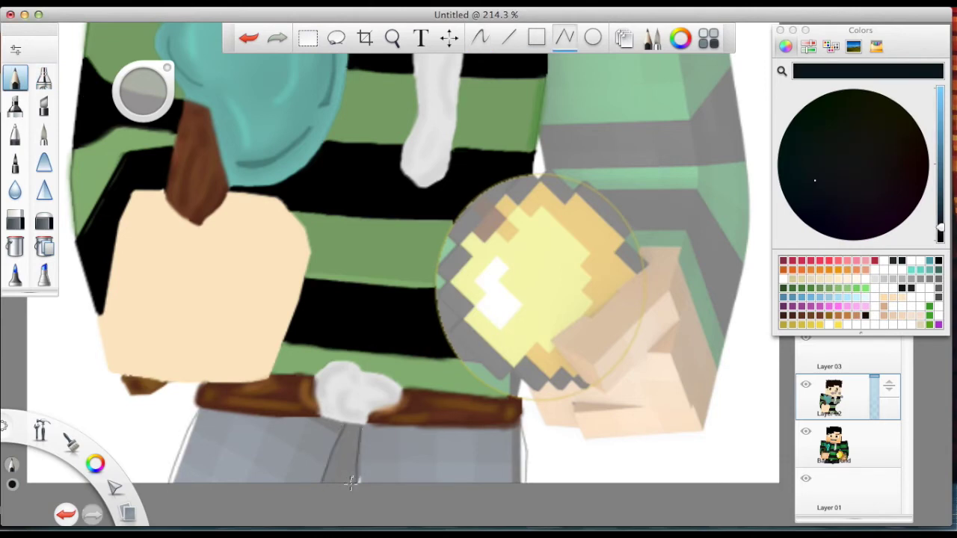
Fill both trouser legs with dark blue and touch up the axe-side sleeve stripes with muted green.
key("super+z")
left_click_drag(344, 447, 323, 483)
left_click_drag(357, 423, 332, 478)
mouse_move(515, 425)
left_mouse_down()
mouse_move(523, 482)
mouse_move(314, 480)
mouse_move(341, 433)
left_mouse_up()
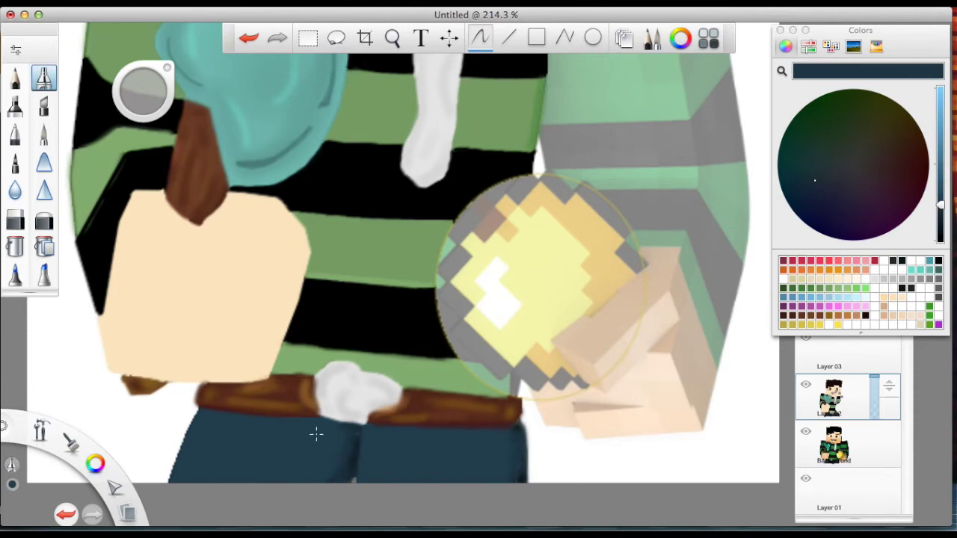
left_click(508, 37)
left_click(290, 361, "alt")
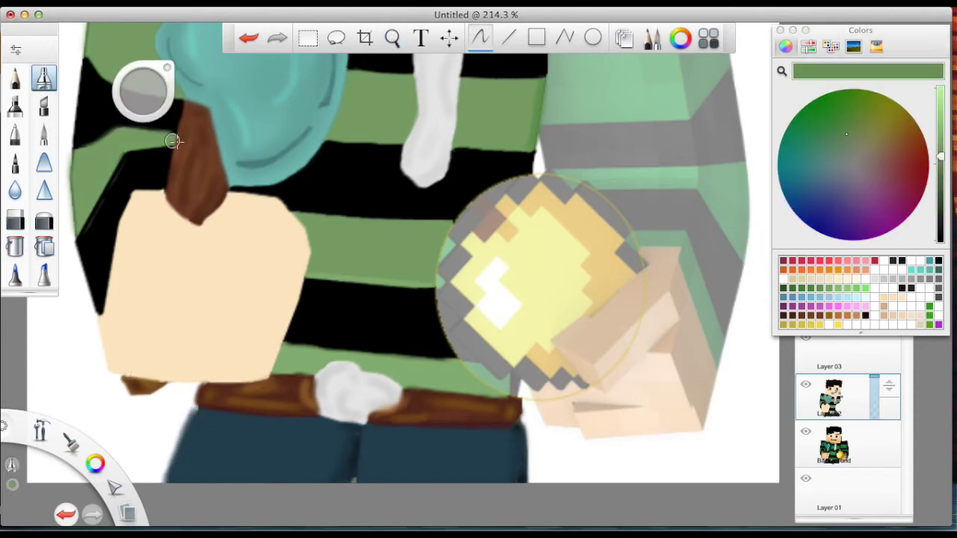
Outline the sleeve on the golden item's side with rounded edges and fill its topmost stripe with black.
scroll(354, 271, "up", 5)
scroll(354, 272, "left", 5)
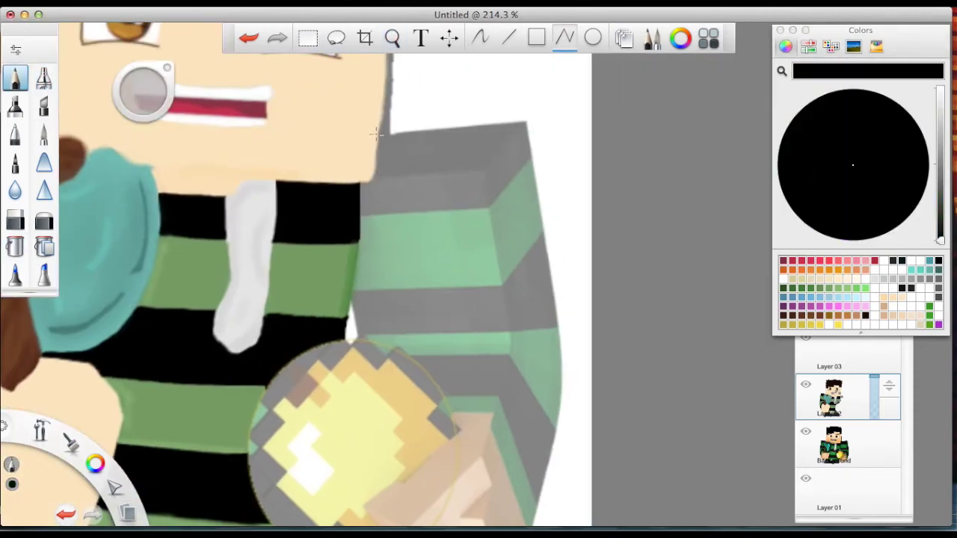
scroll(474, 97, "down", 3)
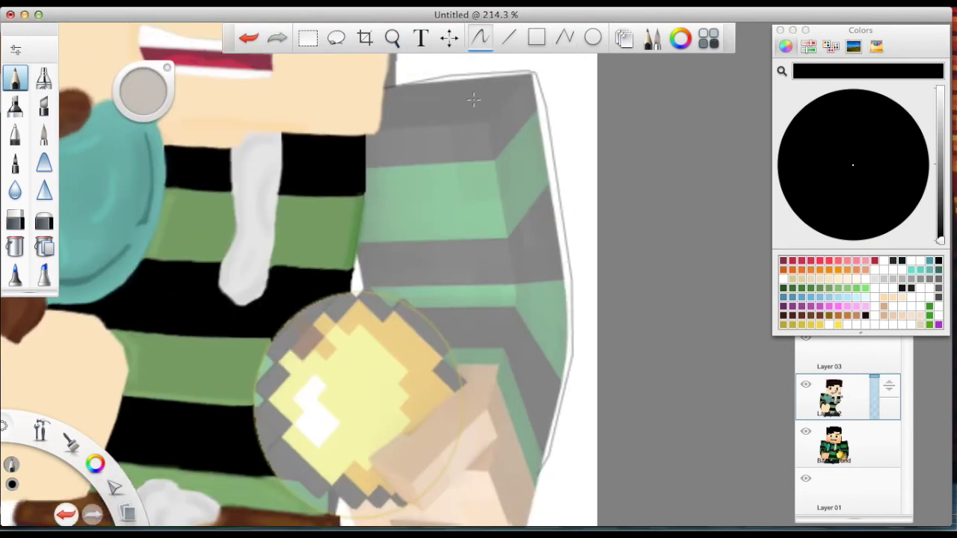
key("Return")
left_click(15, 247)
key("p")
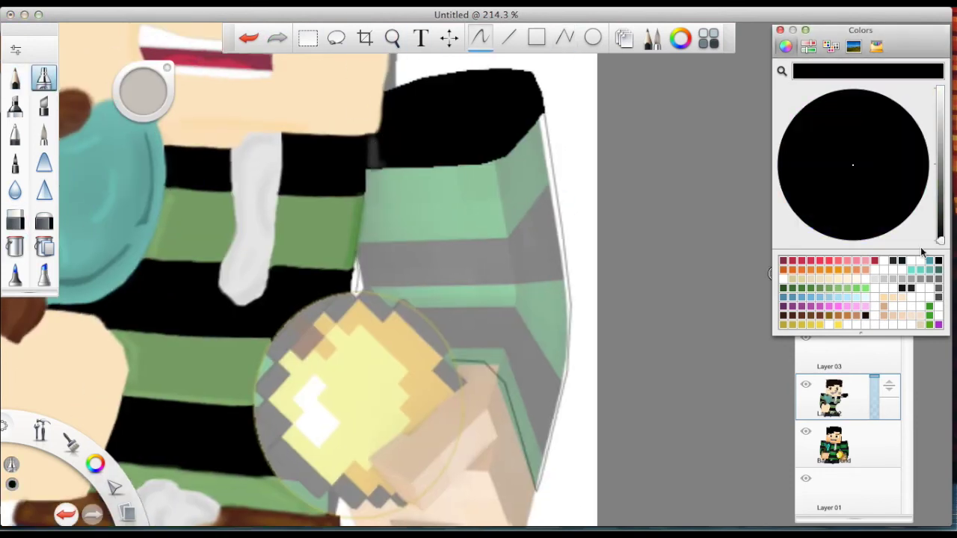
Outline the remaining stripes on that sleeve, fill them alternately with muted green and black, and smooth the black edges.
left_click_drag(551, 187, 439, 248)
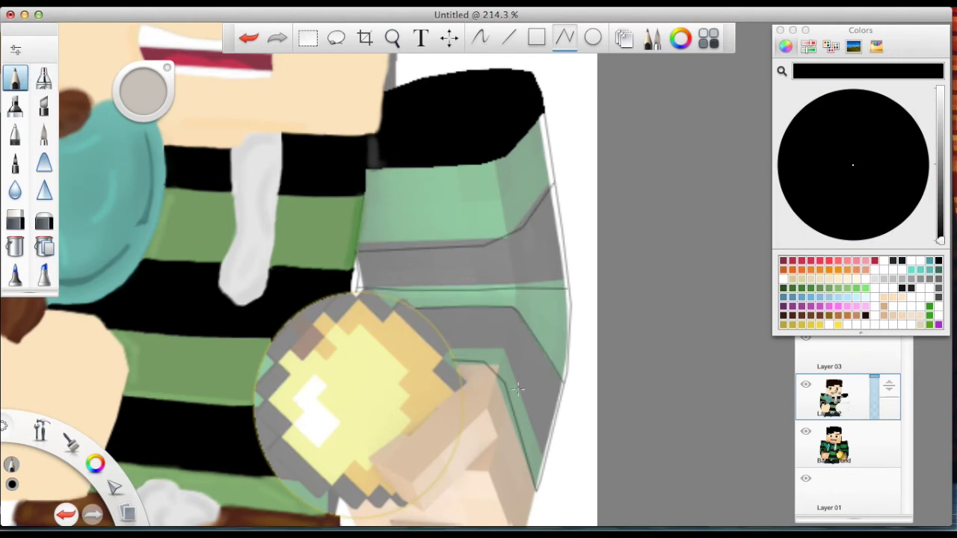
key("Return")
left_click(43, 105)
key("ctrl+z")
mouse_move(403, 88)
left_mouse_down()
mouse_move(554, 197)
mouse_move(560, 385)
left_mouse_up()
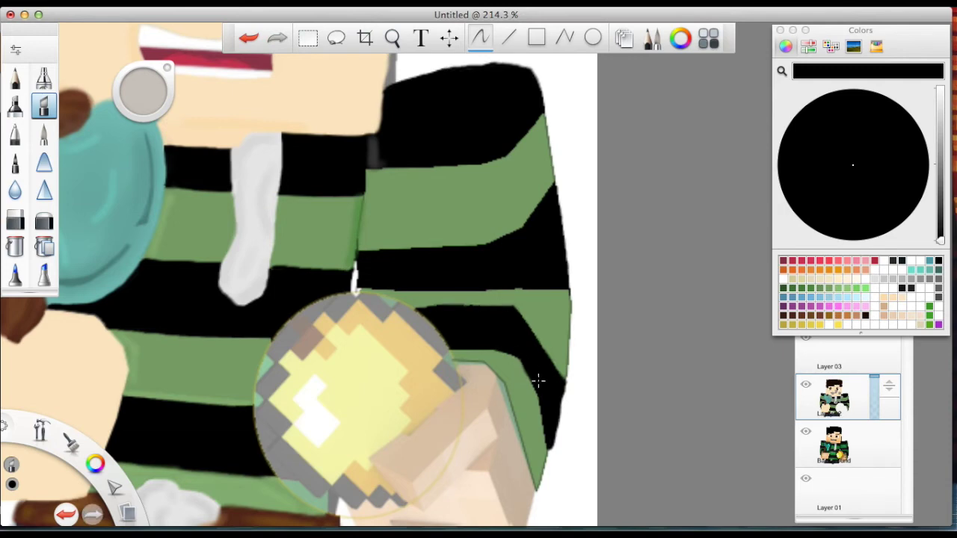
key("b")
mouse_move(451, 254)
left_mouse_down()
mouse_move(466, 241)
mouse_move(419, 284)
mouse_move(555, 369)
mouse_move(494, 349)
left_mouse_up()
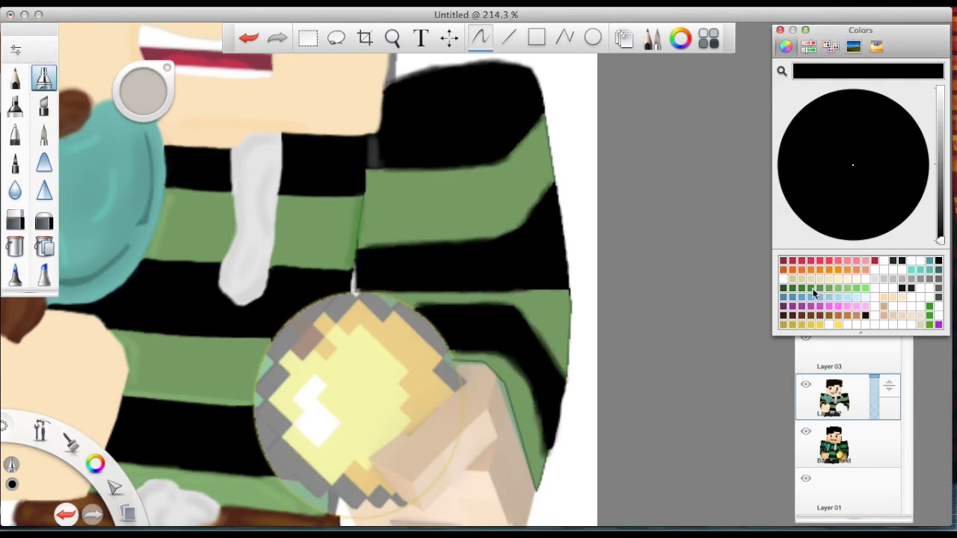
Shade the edges of the sleeve's green stripes with darker green.
key("ctrl+z")
left_click(537, 475, "alt")
left_click_drag(572, 371, 542, 136)
scroll(402, 98, "down", 5)
left_click(15, 78)
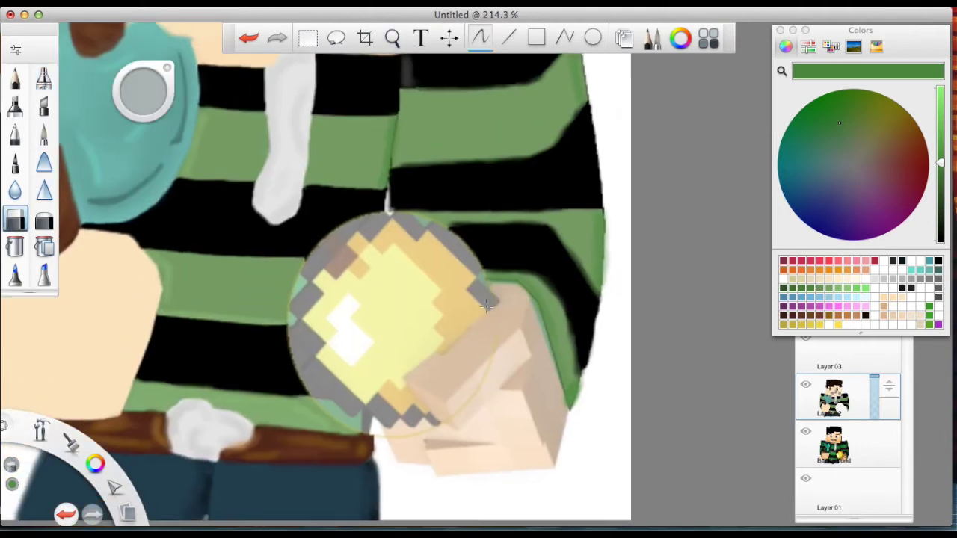
Outline the hand gripping the golden item, fill it with pale skin colour, and fill the round item with yellow.
left_click(565, 38)
left_click(486, 284)
left_click(491, 304)
left_click(403, 377)
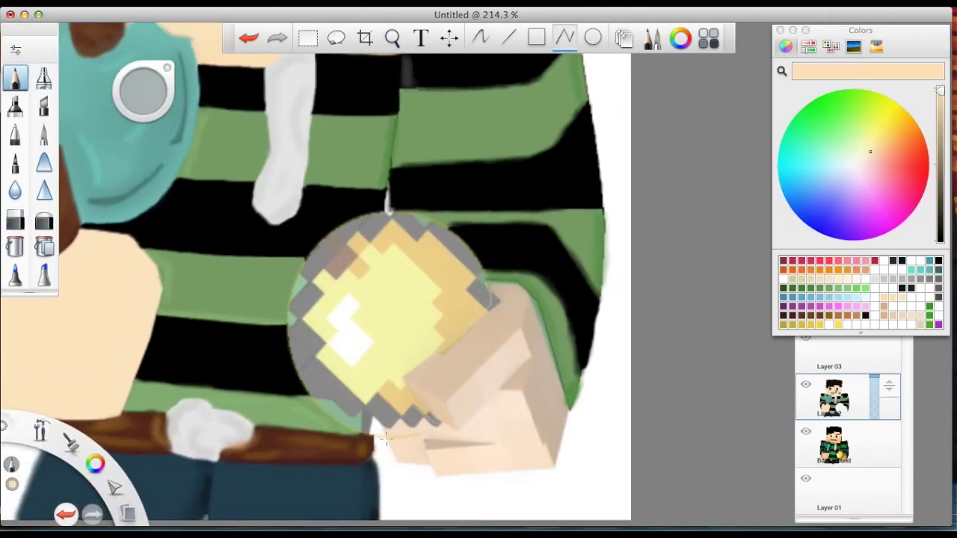
key("XF86AudioPlay")
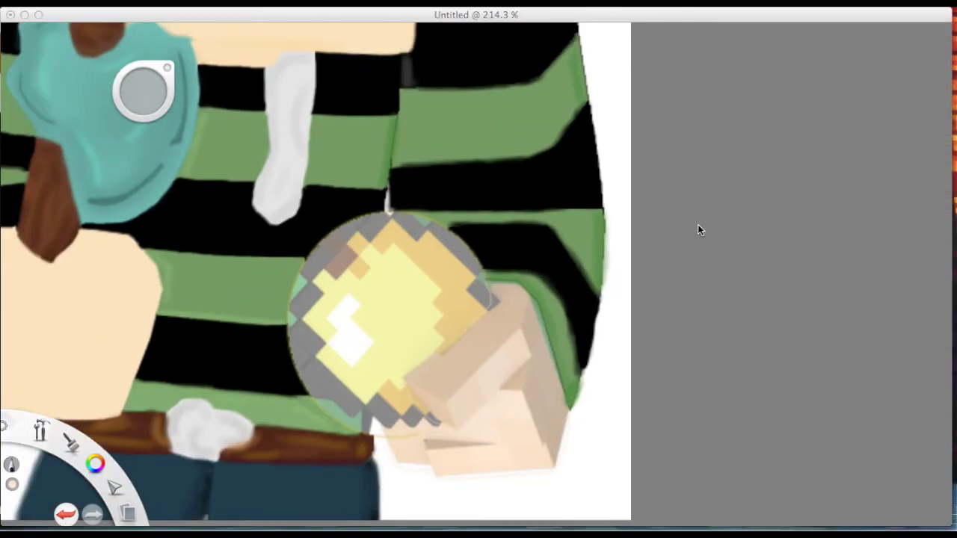
key("super+h")
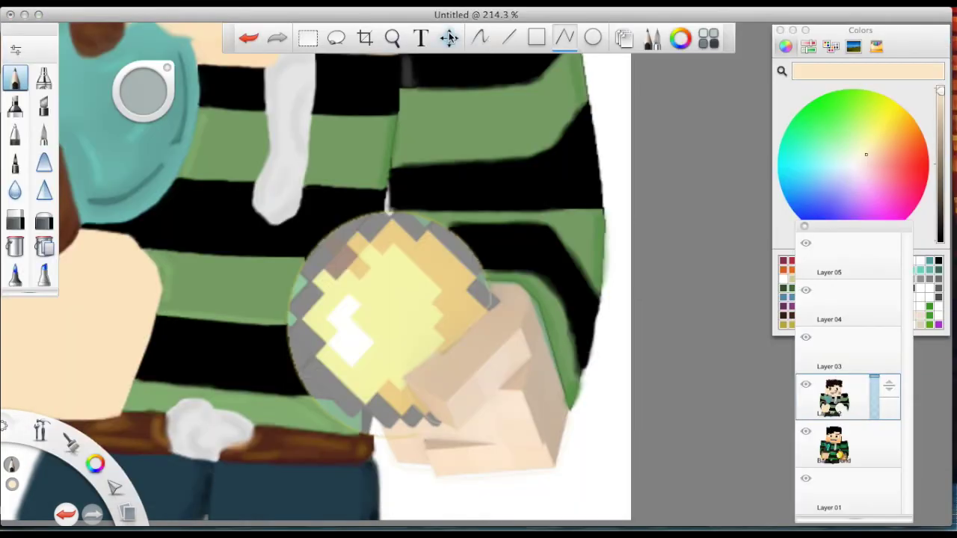
left_click(565, 37)
left_click(418, 429)
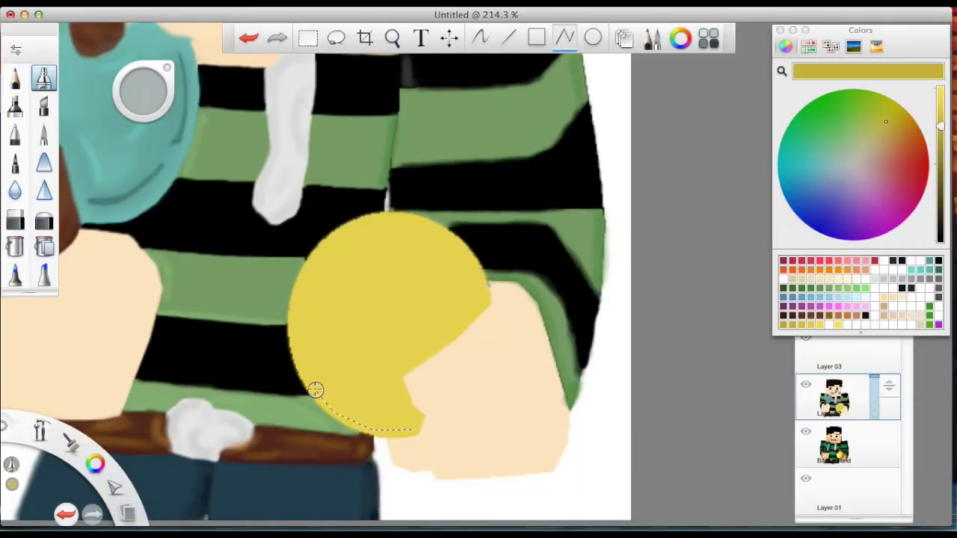
Shade the golden item's rim with darker gold and add soft pale yellow highlights.
key("Escape")
mouse_move(490, 303)
left_mouse_down()
mouse_move(396, 213)
mouse_move(295, 295)
mouse_move(341, 421)
left_mouse_up()
left_click(869, 145)
key("super+z")
left_click_drag(372, 240, 445, 267)
Shade faint tan finger creases on the hand and paint a curved dark brown stem on the golden item.
left_click(783, 327)
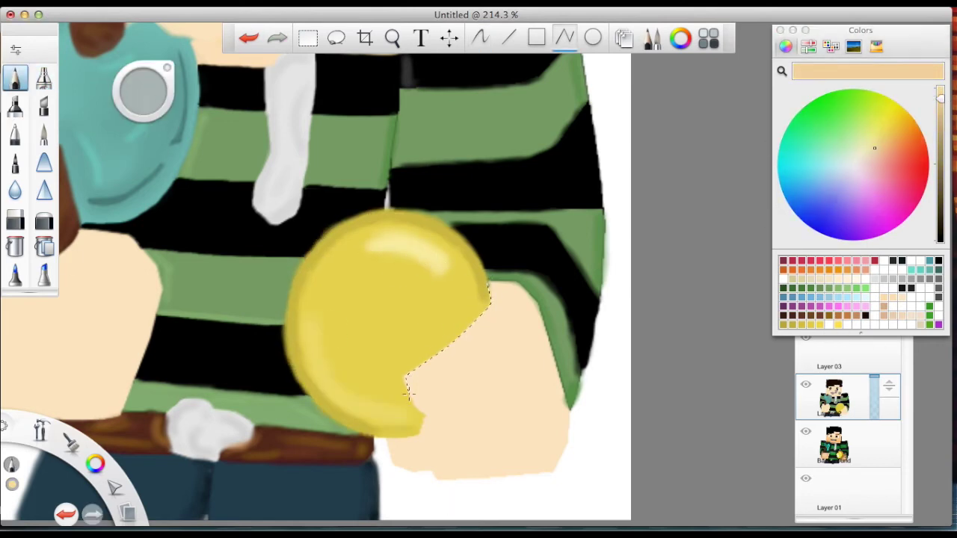
key("super+z")
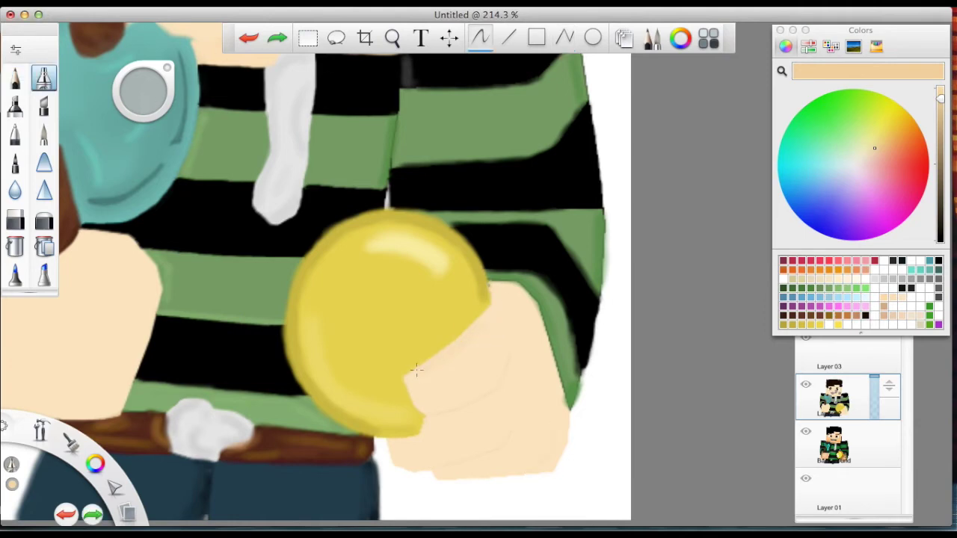
left_click(856, 316)
left_click_drag(278, 219, 332, 240)
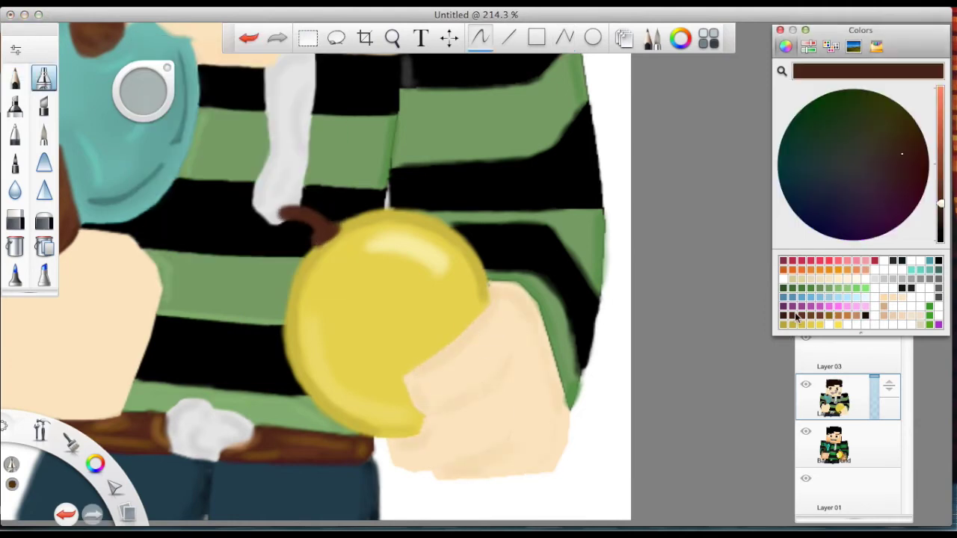
Paint dark brown tufts and soft brown shading along the edges of the hair.
key("super+z")
left_click_drag(392, 37, 210, 285)
mouse_move(284, 323)
left_mouse_down()
mouse_move(448, 171)
mouse_move(380, 278)
mouse_move(187, 150)
mouse_move(403, 112)
mouse_move(429, 223)
mouse_move(274, 366)
mouse_move(216, 85)
left_mouse_up()
left_click(216, 86, "alt")
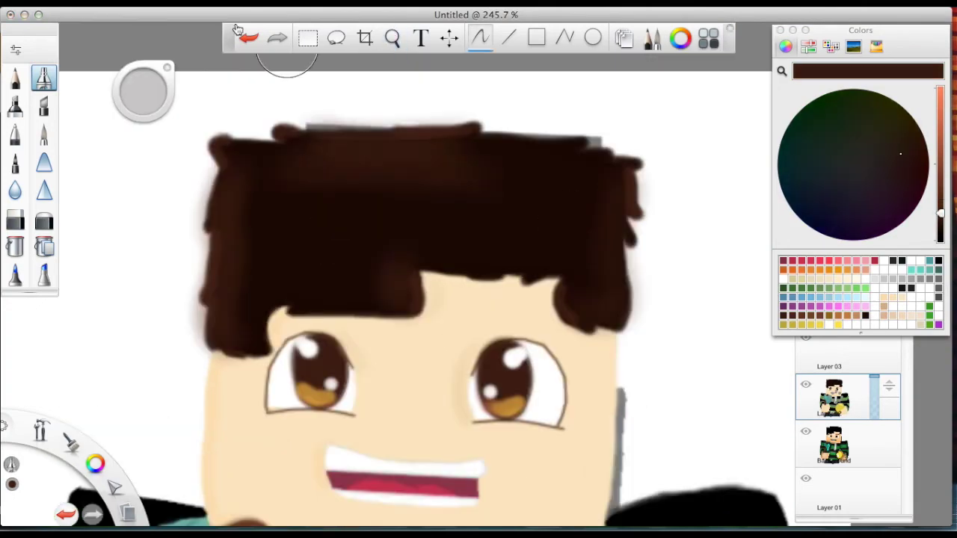
Brush a soft pinkish glow around the golden item and thicken the upper eye outlines with dark brown.
mouse_move(236, 28)
left_mouse_down()
mouse_move(459, 450)
mouse_move(434, 444)
mouse_move(424, 396)
mouse_move(337, 445)
left_mouse_up()
mouse_move(478, 314)
left_mouse_down()
mouse_move(523, 284)
mouse_move(427, 305)
mouse_move(63, 165)
left_mouse_up()
left_click(249, 38)
left_click(249, 37)
left_click(248, 38)
left_click(249, 37)
left_click(249, 37)
left_click_drag(228, 127, 299, 118)
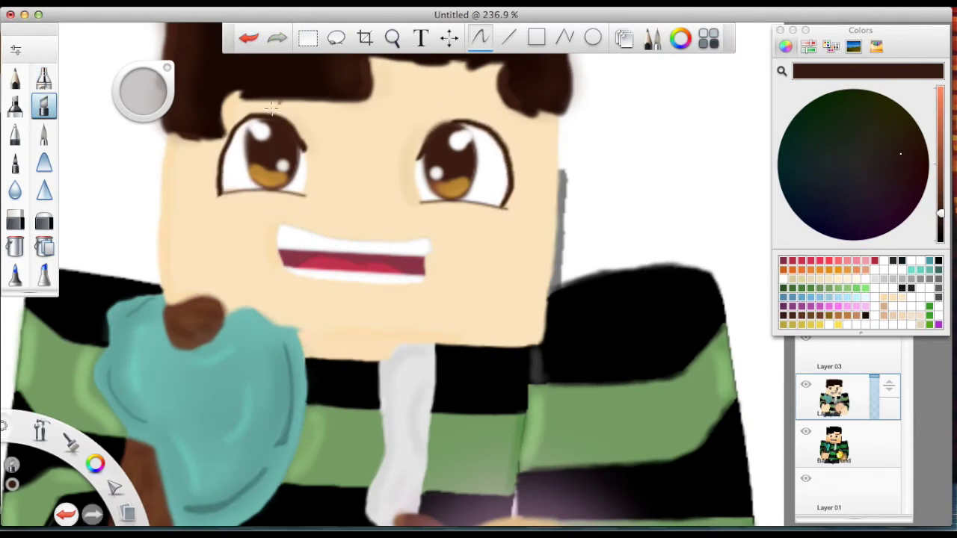
Add a light blue rectangle with a soft black inner border behind the character on the Background layer.
scroll(237, 180, "down", 5)
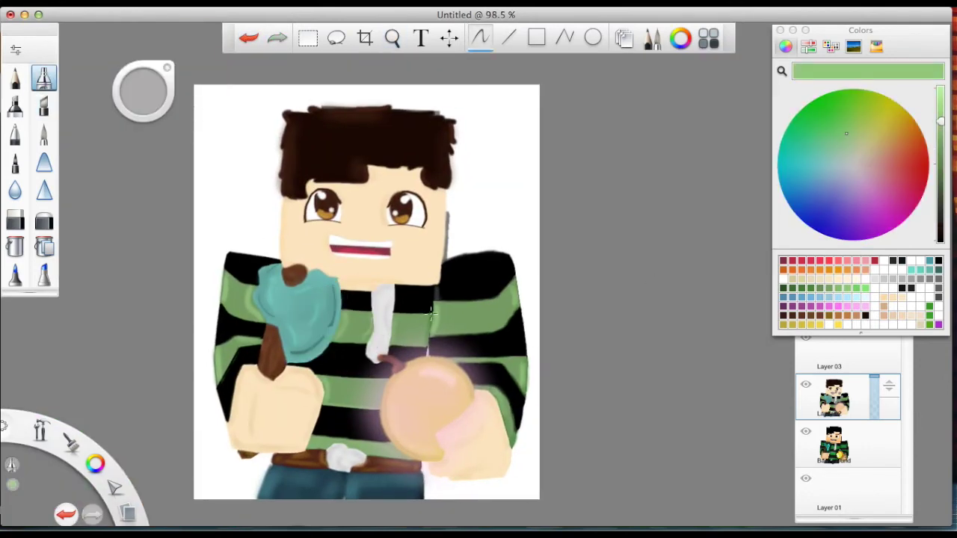
left_click(874, 445)
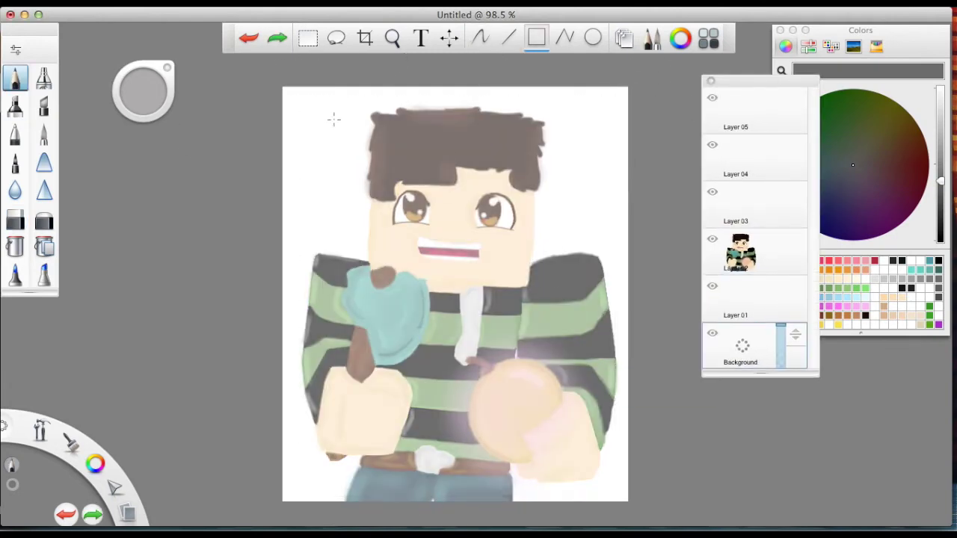
left_click_drag(323, 118, 592, 491)
key("super+z")
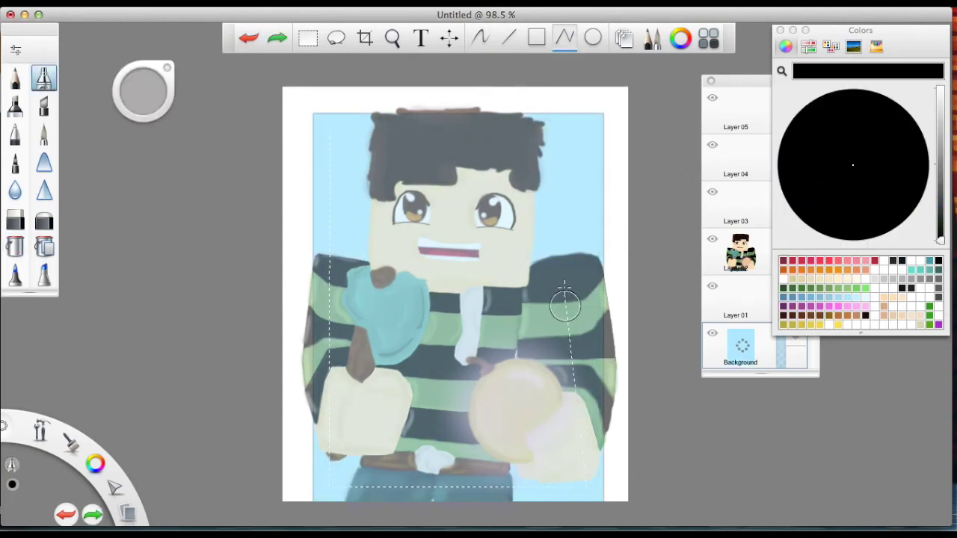
left_click(50, 185)
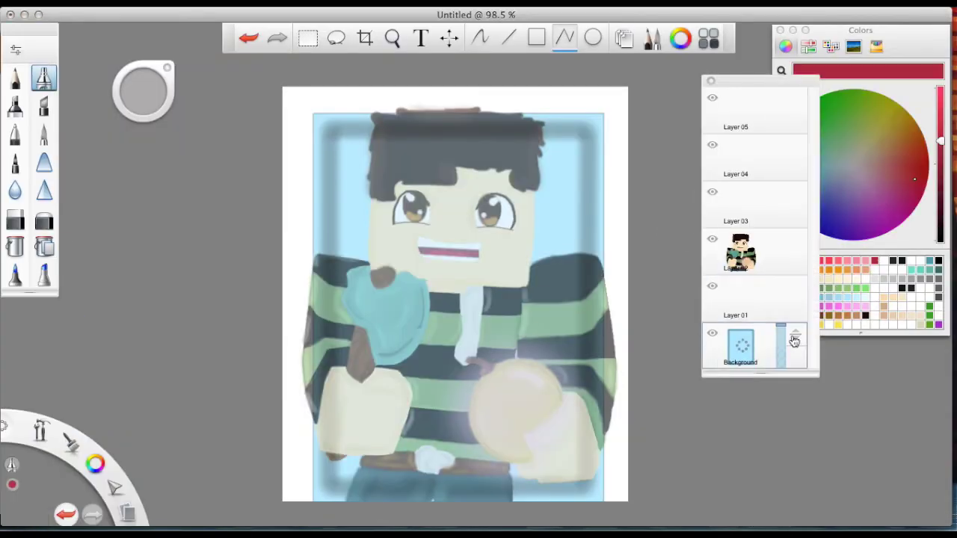
Brush soft white, pale yellow and green strokes around the character on Layer 01.
left_click_drag(329, 156, 372, 254)
key("ctrl+z")
left_click_drag(939, 145, 939, 90)
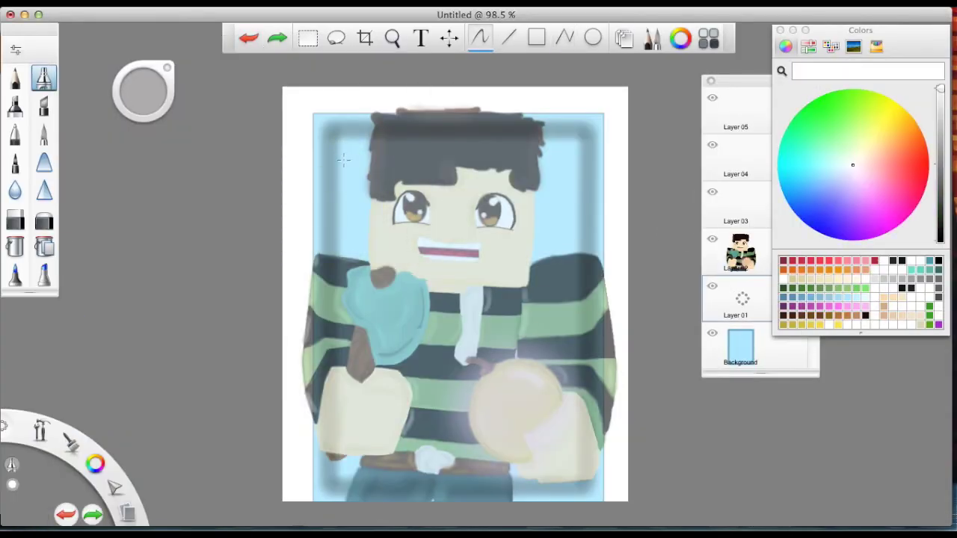
left_click_drag(329, 168, 366, 247)
left_click_drag(531, 187, 575, 255)
left_click_drag(321, 448, 590, 493)
left_click(885, 121)
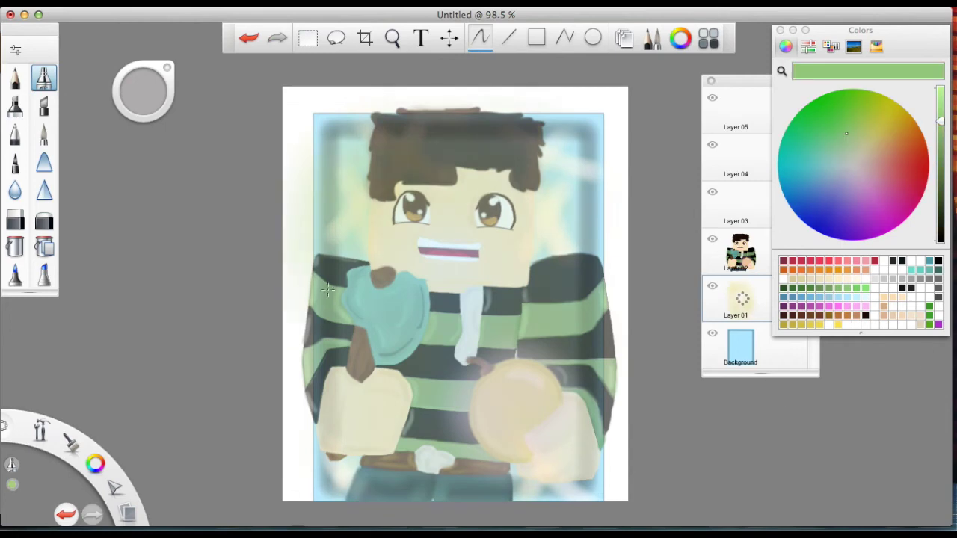
Hide the character and background layers, fill Layer 03 with black, and draw a blocky teal D and white Y with shading.
left_click(718, 299)
left_click(740, 252)
key("e")
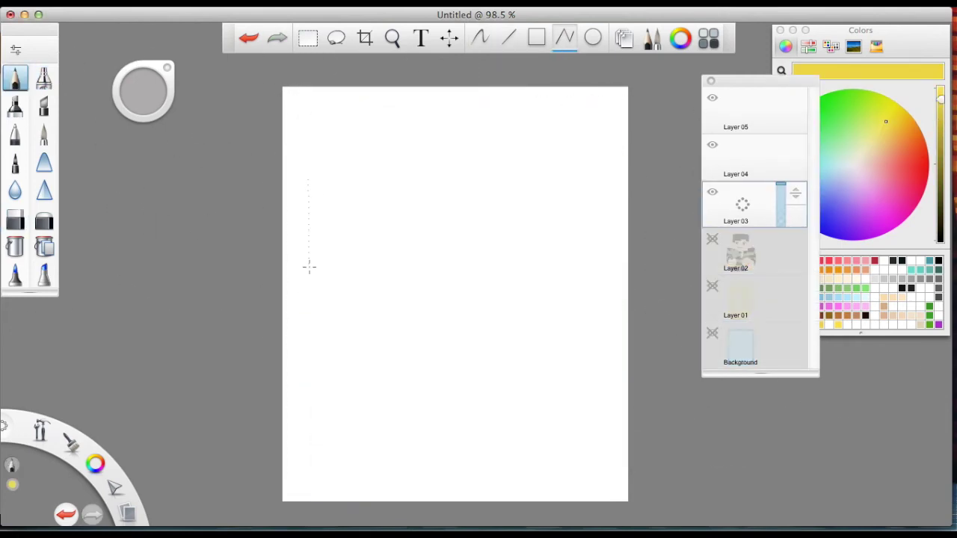
left_click(940, 265)
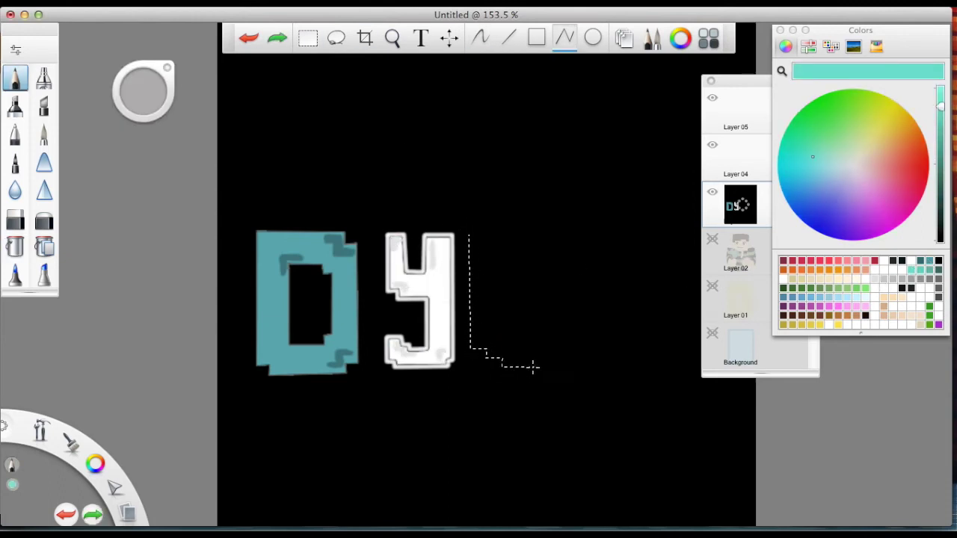
Draw a blocky turquoise W with stepped edges, a dark inner outline and soft shading beside the Y.
double_click(566, 364)
key("ctrl+z")
left_click(465, 239)
left_click(466, 239)
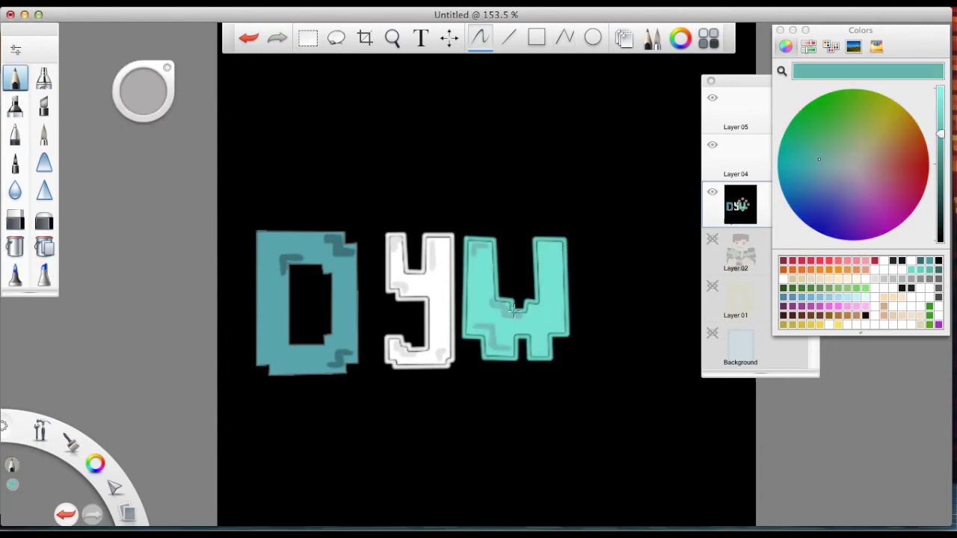
Draw a blocky light grey A with a hollow centre, dark inner outline and shading marks below the W.
left_click(793, 301)
left_click(469, 493)
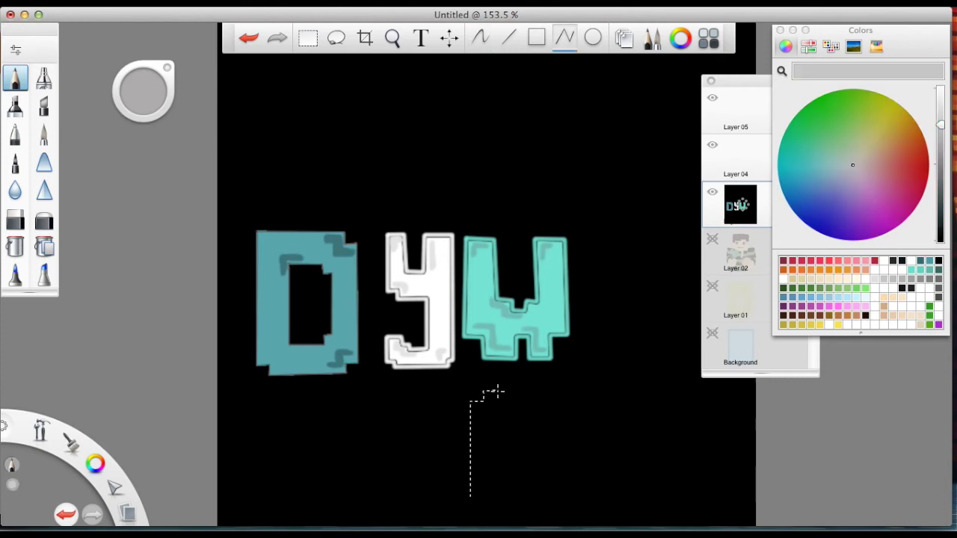
left_click(469, 493)
left_click(502, 409)
left_click(546, 405)
left_click(545, 426)
left_click(503, 426)
left_click(502, 409)
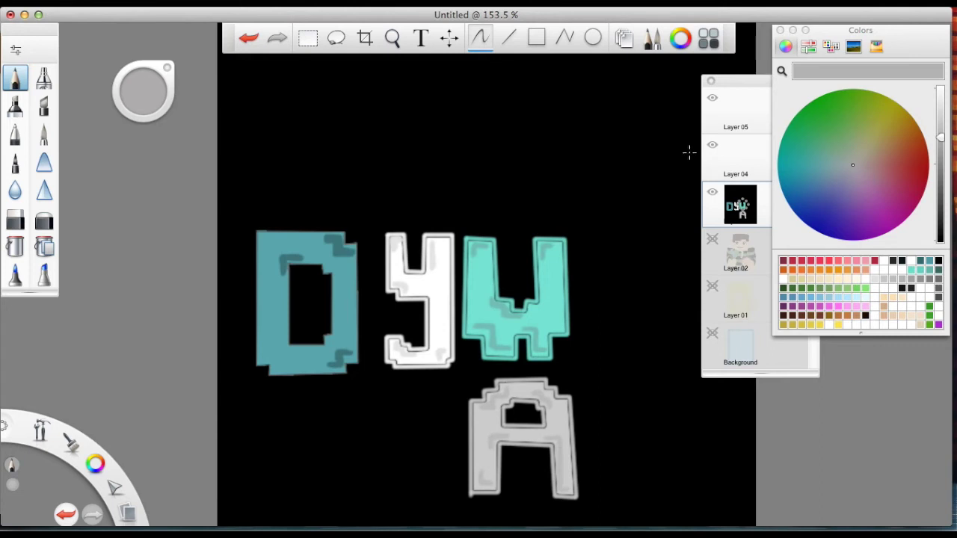
Draw a smaller dark teal D with a hollow centre and lighter corner highlights above the W.
key("super+z")
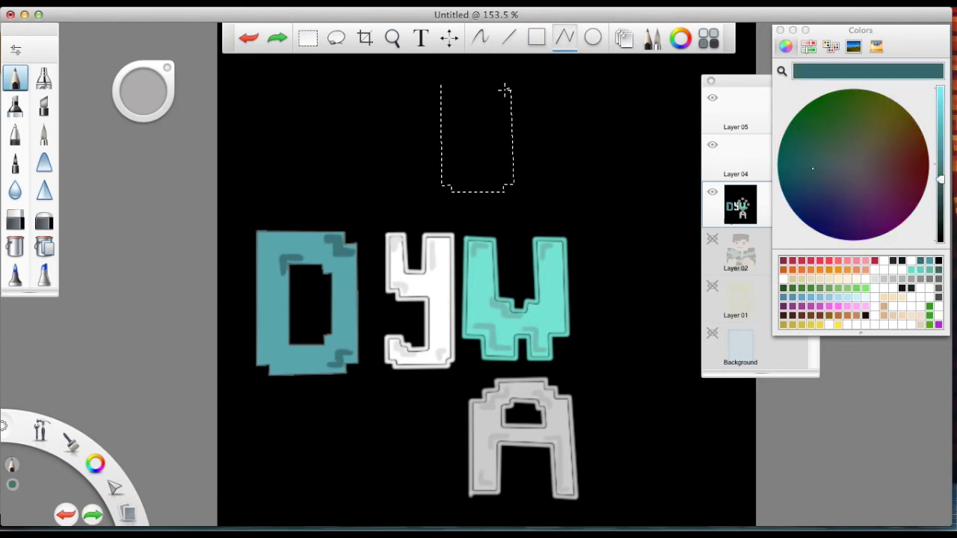
left_click(508, 79)
left_click(441, 83)
left_click(463, 97)
left_click(463, 97)
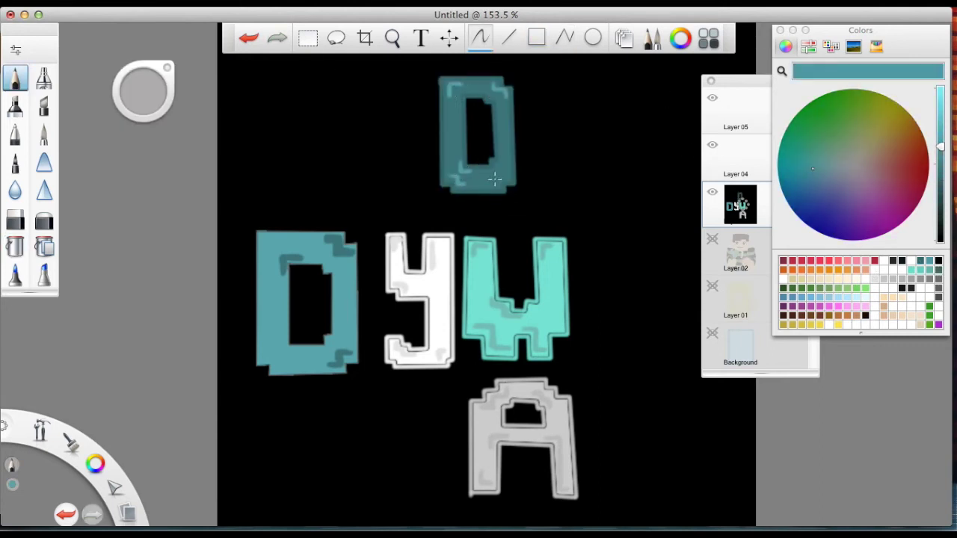
Draw a blocky grey S with a dark inner outline beside the small dark teal D.
left_click(923, 281)
left_click(564, 38)
left_click(571, 75)
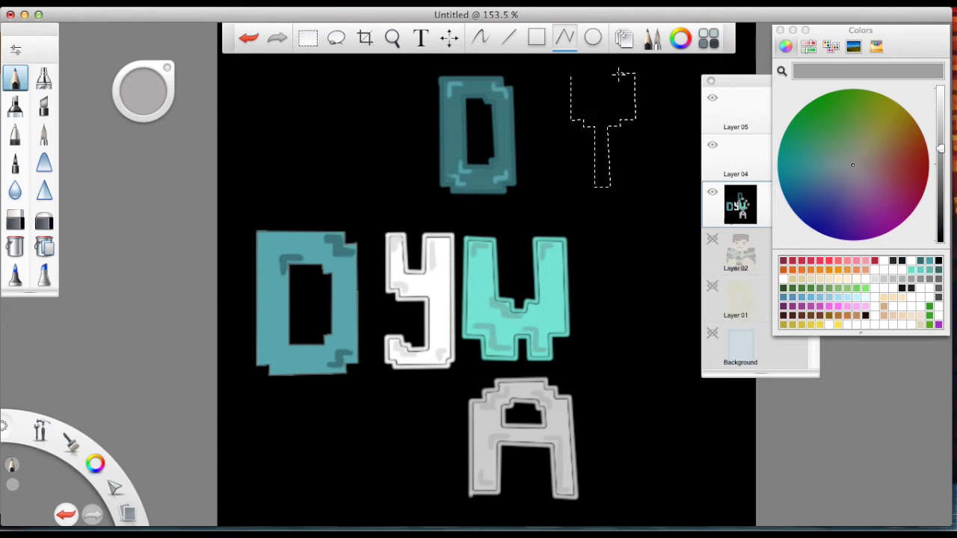
key("super+z")
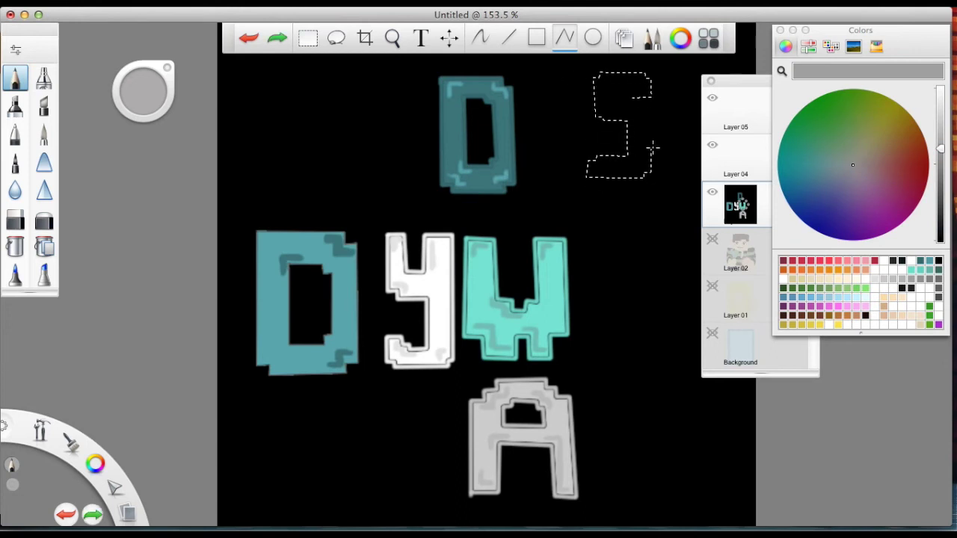
left_click(632, 97)
Clear the black fill around the letters and move the large teal D to the canvas's lower left corner.
left_click(307, 37)
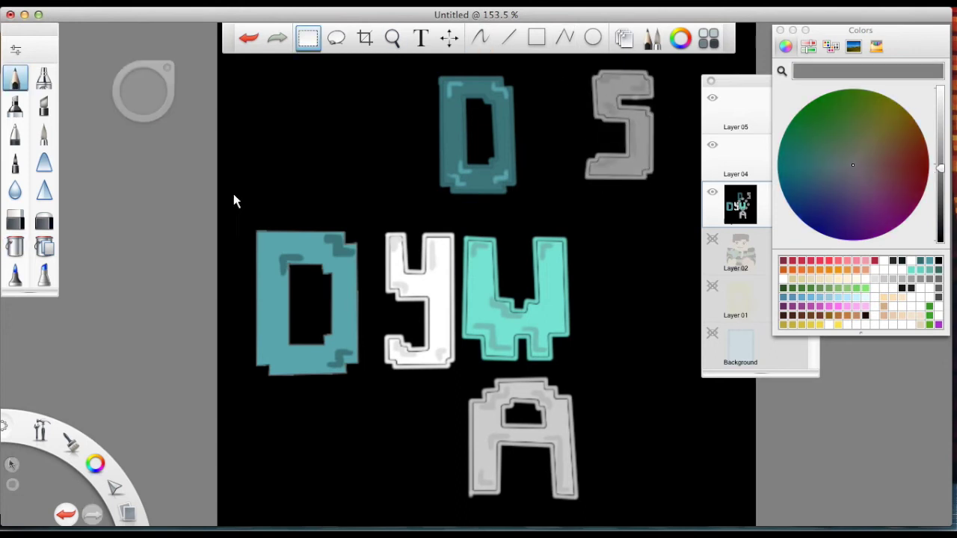
left_click_drag(235, 194, 375, 392)
key("super+z")
key("e")
left_click(335, 37)
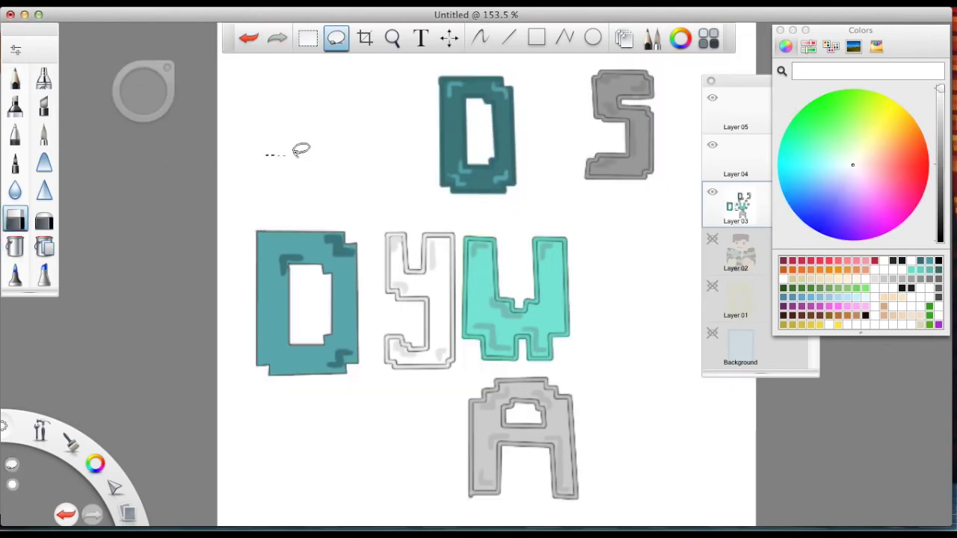
left_click_drag(257, 236, 360, 376)
left_click_drag(303, 359, 336, 515)
scroll(384, 401, "down", 2)
Move the white Y and the turquoise W down beside the large teal D, scaling them to fit.
left_click_drag(384, 208, 395, 474)
left_click_drag(449, 213, 455, 341)
left_click_drag(501, 380, 582, 269)
left_click_drag(409, 269, 495, 500)
left_click_drag(532, 213, 636, 325)
left_click_drag(583, 269, 552, 463)
left_click_drag(429, 82, 519, 198)
left_click_drag(521, 173, 543, 259)
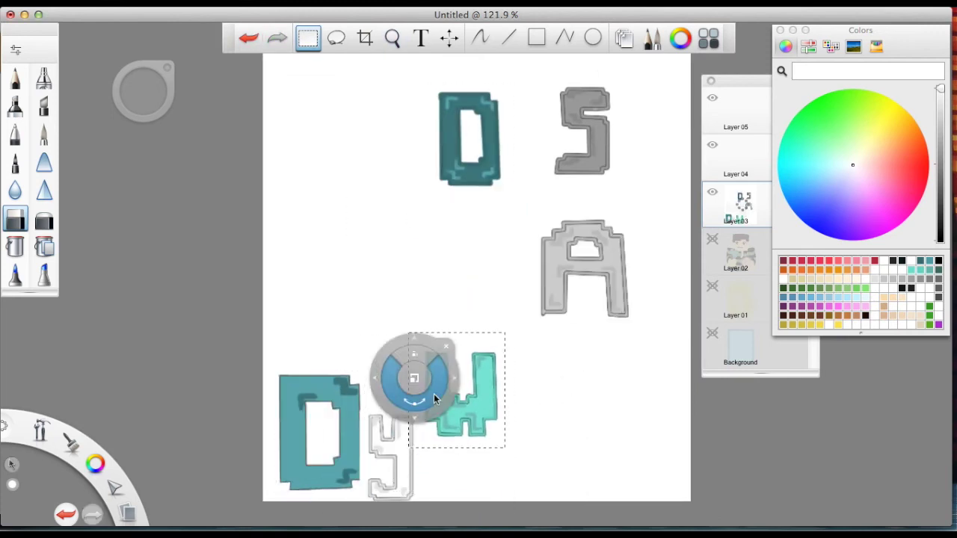
Shrink the grey A and place it beside the W, and refill the empty area of Layer 03 with black.
left_click_drag(534, 213, 635, 325)
left_click_drag(583, 269, 581, 496)
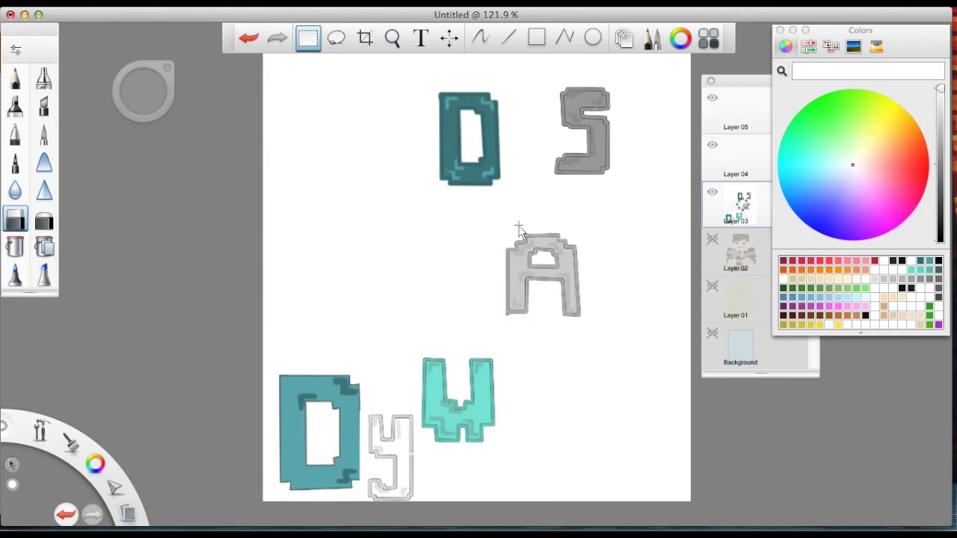
left_click_drag(498, 222, 538, 466)
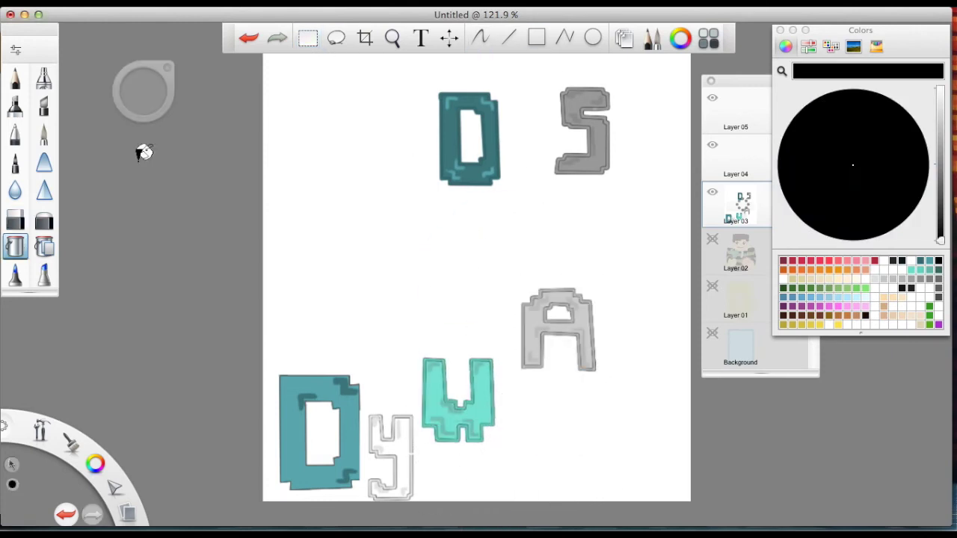
left_click_drag(527, 207, 641, 331)
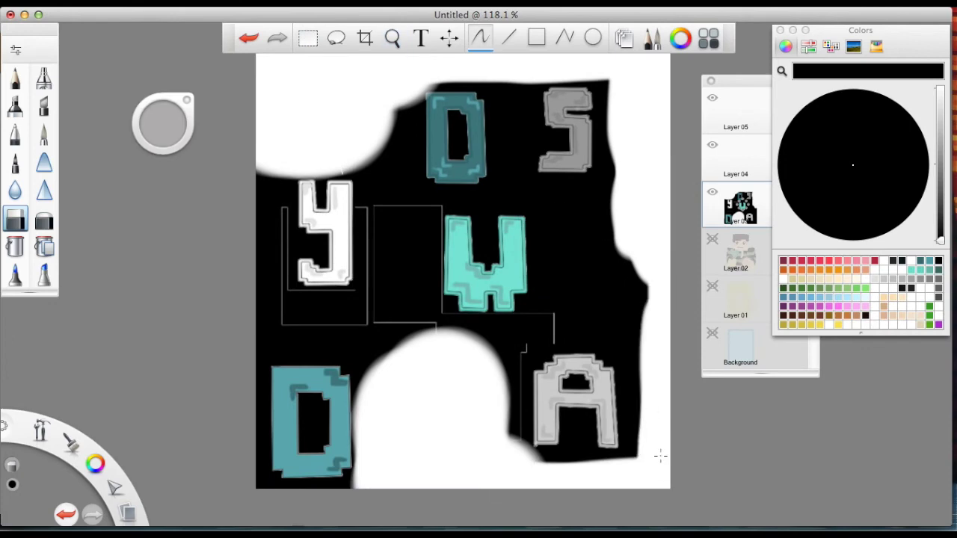
Erase the black fill around the outside of the grey A and between its legs.
left_click(508, 38)
left_click_drag(616, 348, 516, 448)
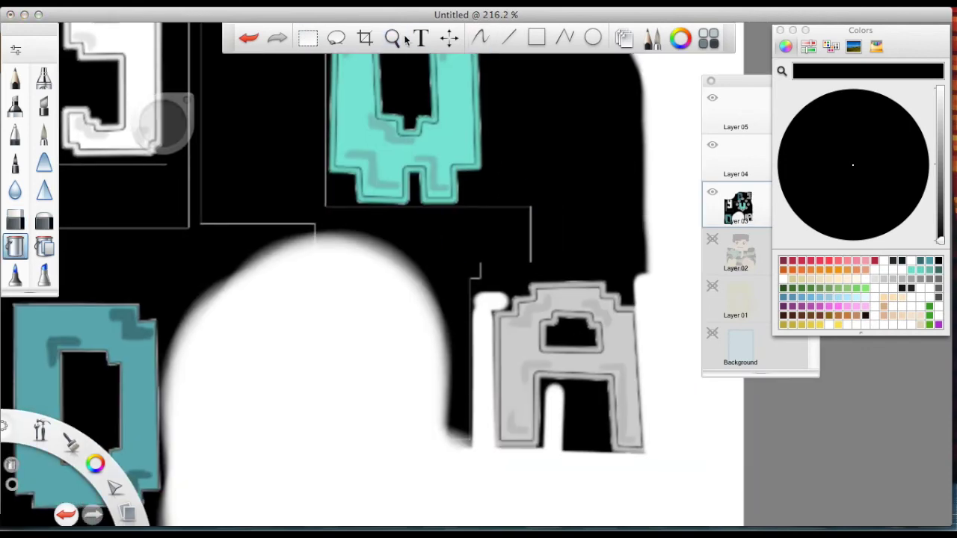
left_click_drag(442, 321, 443, 271)
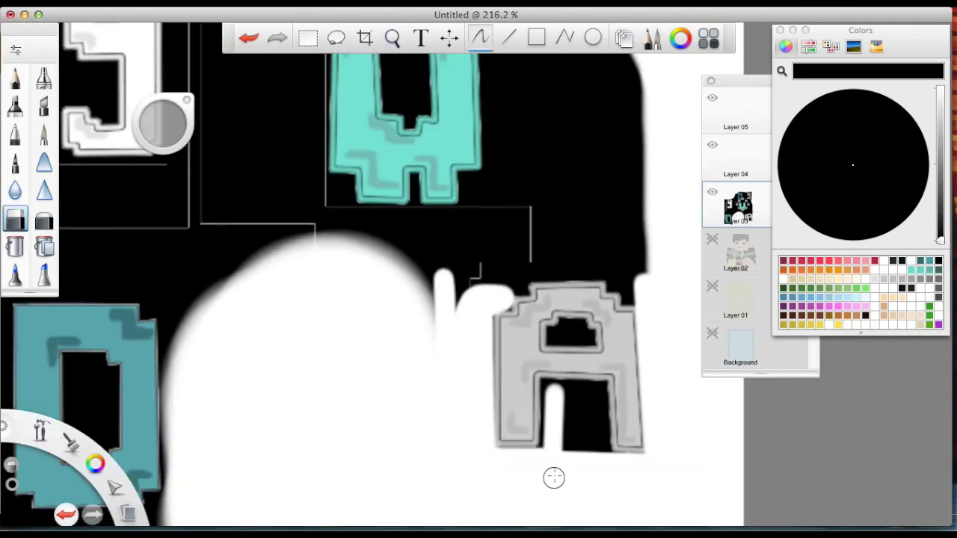
left_click_drag(553, 449, 604, 454)
Erase the other letters and most of the black fill, leaving only the large teal D and the turquoise W.
left_click_drag(515, 284, 619, 273)
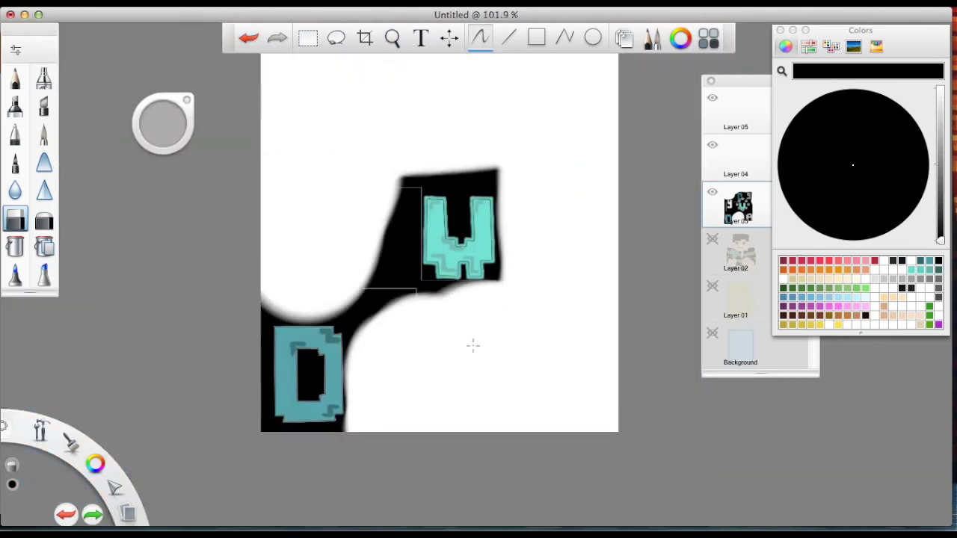
left_click_drag(472, 343, 380, 304)
key("super+z")
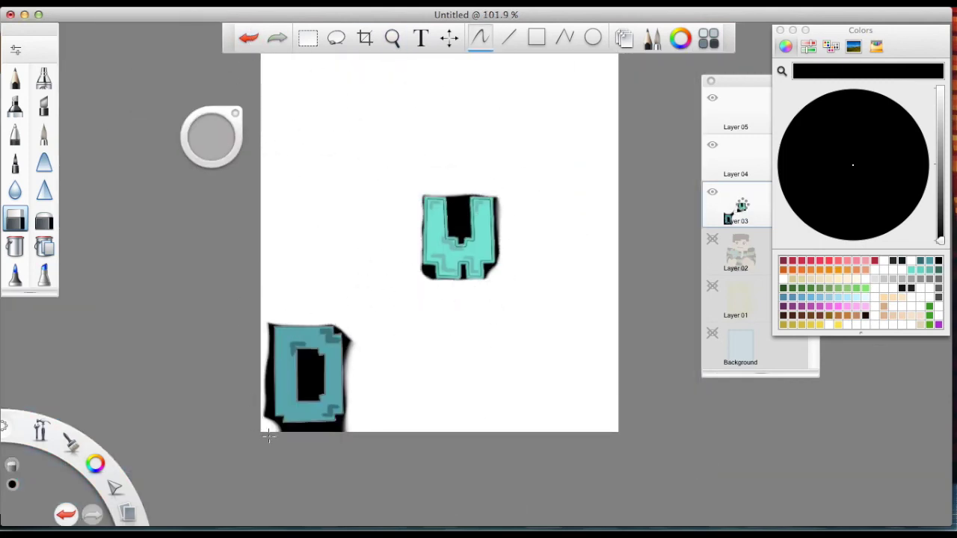
key("super+z")
key("super+shift+z")
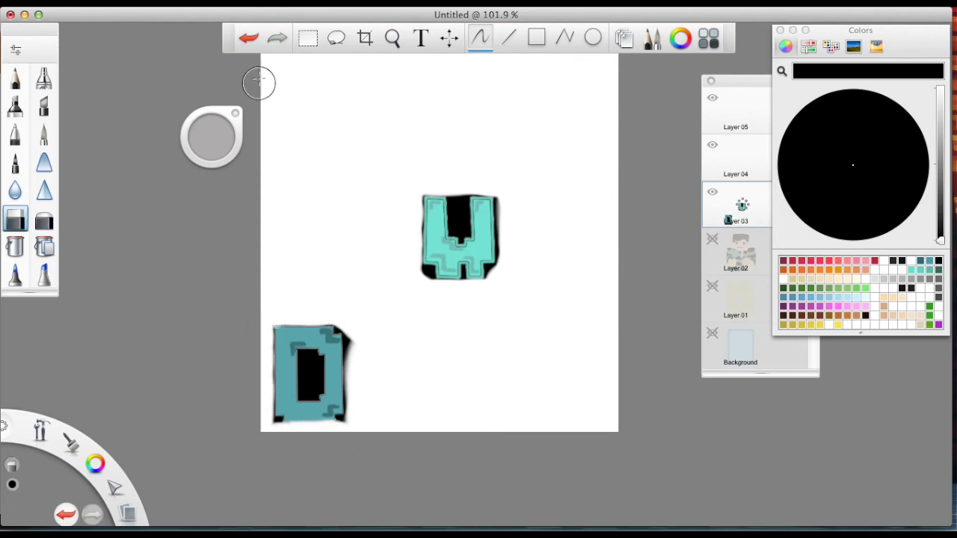
Erase the remaining black along the outer edges of the teal D and inside its hollow centre.
scroll(358, 292, "up", 5)
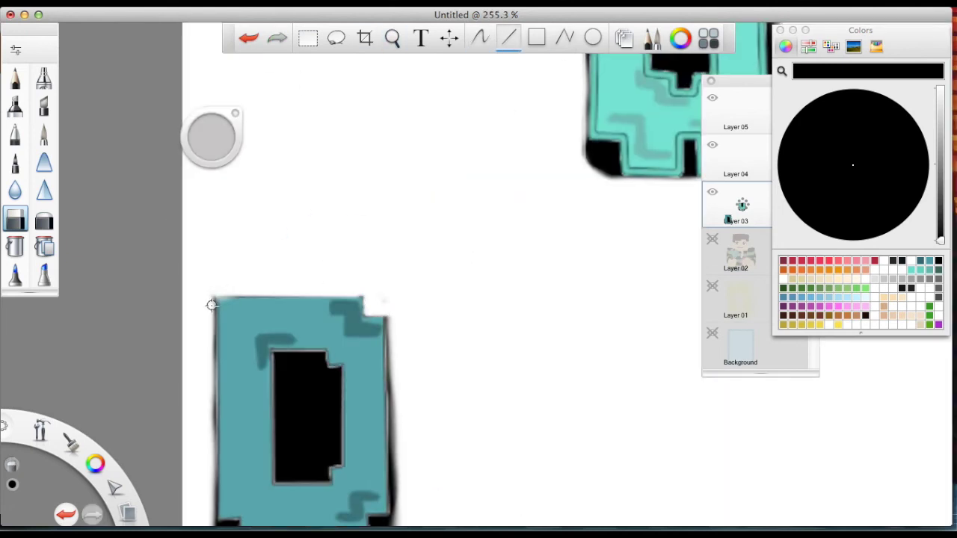
key("space")
left_click(408, 441)
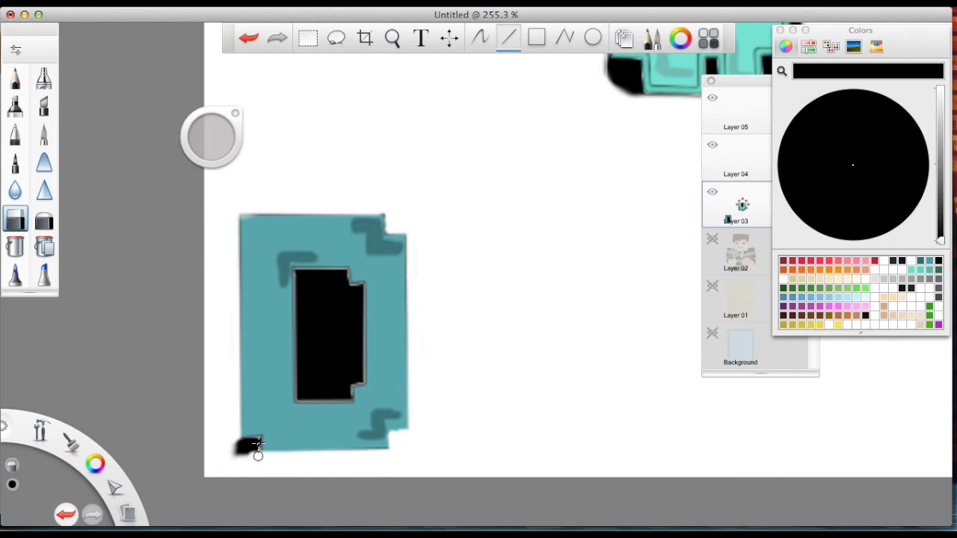
key("l")
left_click_drag(299, 273, 299, 398)
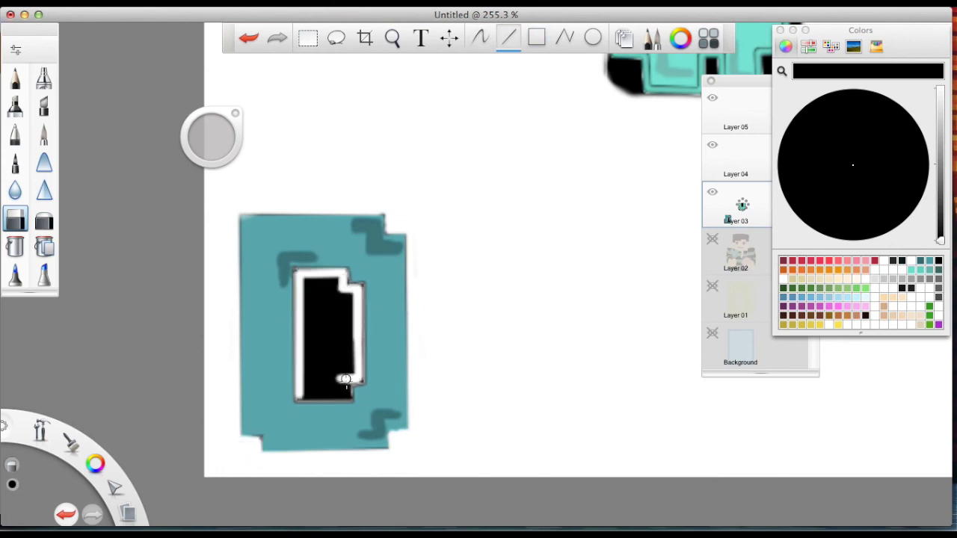
left_click_drag(314, 276, 336, 359)
left_click_drag(336, 321, 328, 392)
key("space")
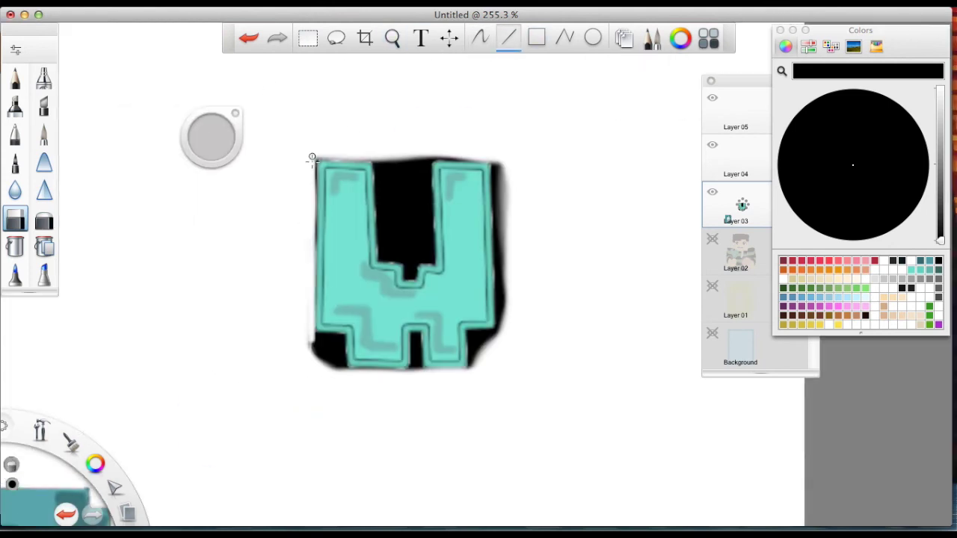
Erase the remaining black around the turquoise W, between its legs and in its upper notch.
left_click_drag(494, 342, 491, 159)
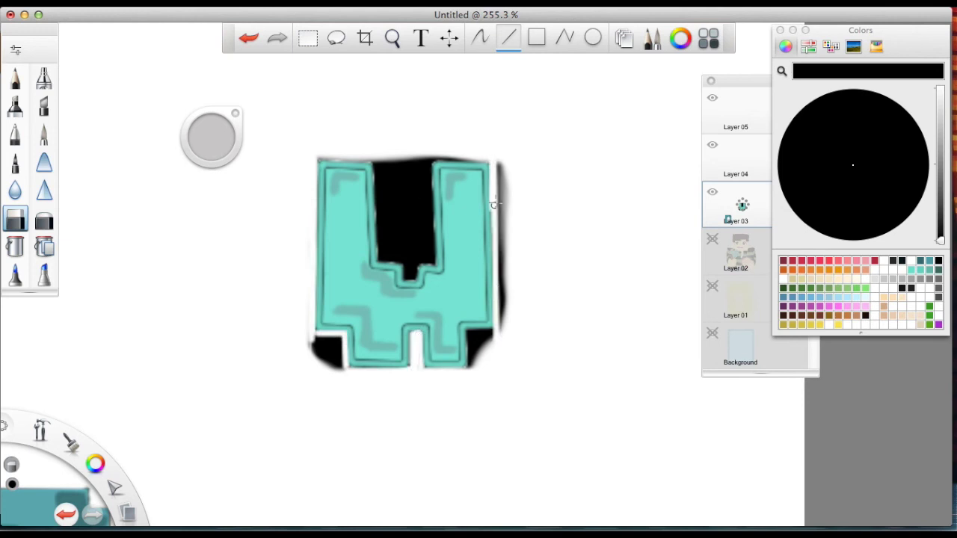
mouse_move(472, 366)
left_mouse_down()
mouse_move(511, 311)
mouse_move(496, 155)
left_mouse_up()
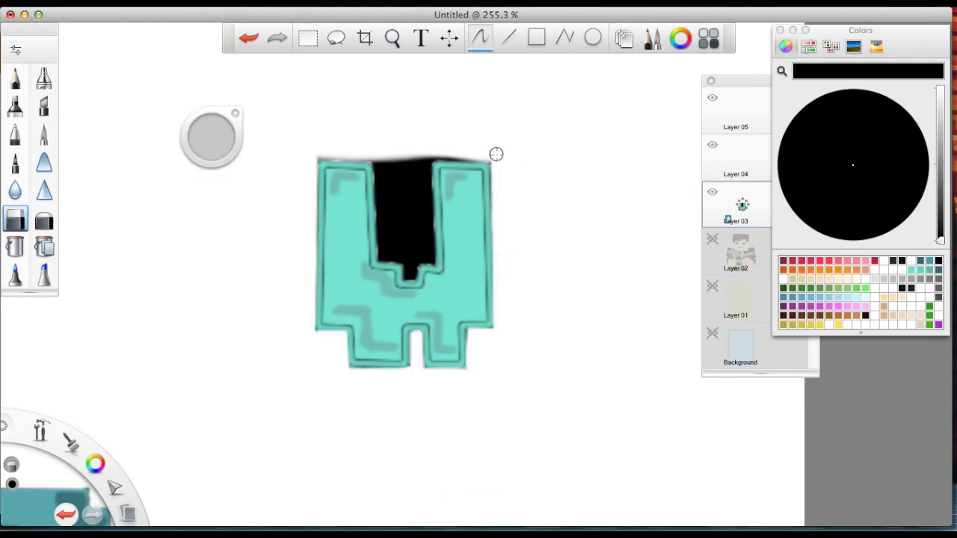
mouse_move(409, 277)
left_mouse_down()
mouse_move(381, 180)
mouse_move(407, 254)
mouse_move(431, 154)
left_mouse_up()
Show the hidden layers again and place the turquoise W directly beside the teal D at the picture's lower left.
key("space")
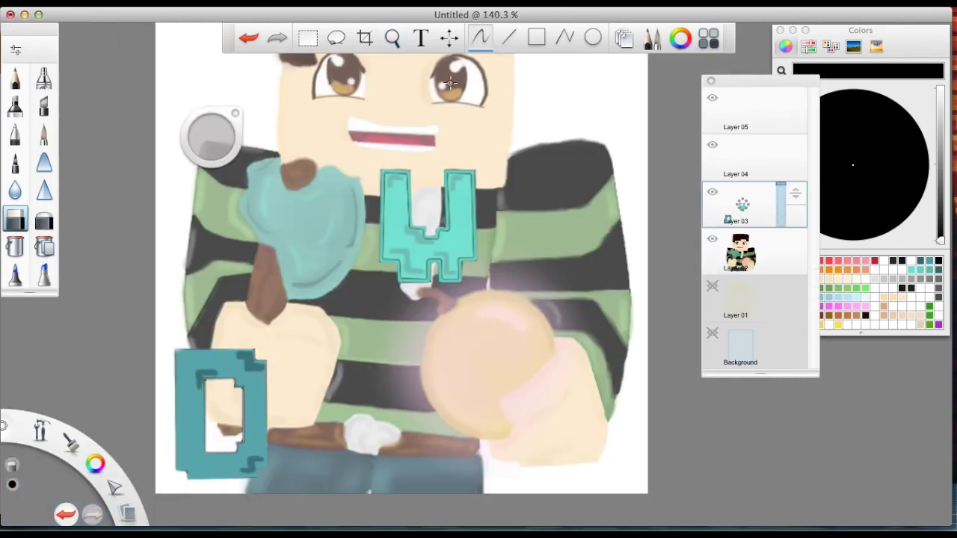
left_click_drag(426, 224, 427, 482)
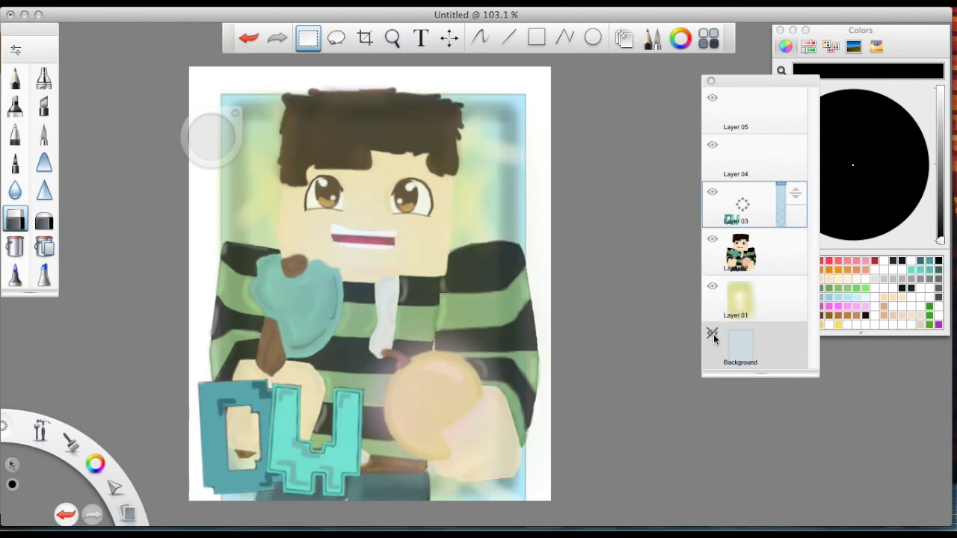
Add the artist's signature as small white script text in the picture's lower right corner and hide the palettes.
left_click(420, 37)
left_click(370, 278)
type("hobbes")
key("super+a")
scroll(469, 395, "down", 5)
scroll(470, 394, "down", 3)
left_click(468, 390)
scroll(468, 390, "up", 3)
left_click(468, 385)
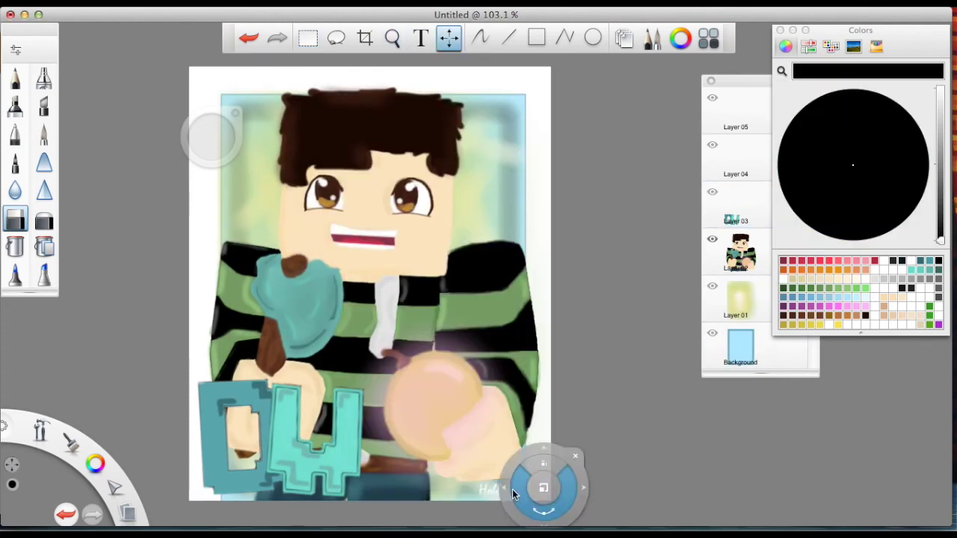
left_click(512, 494)
key("Tab")
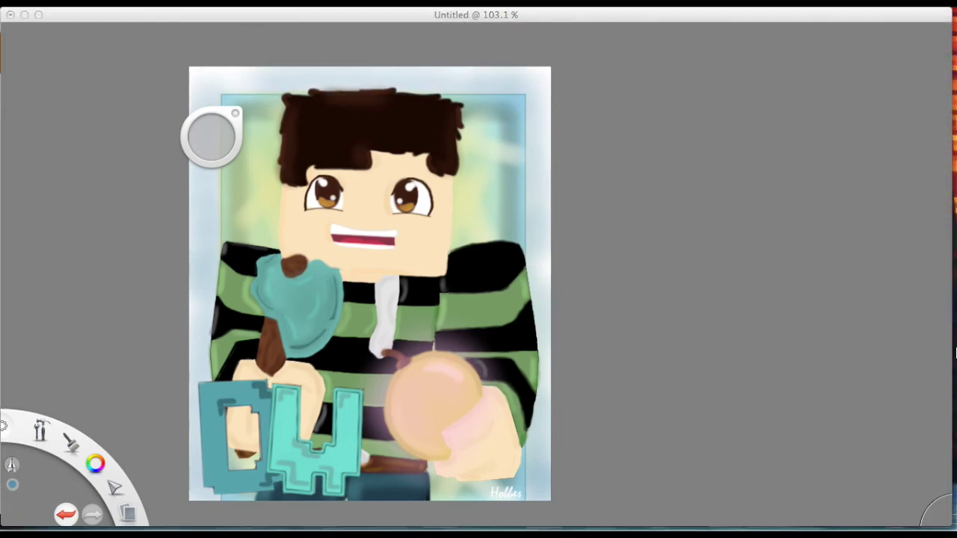